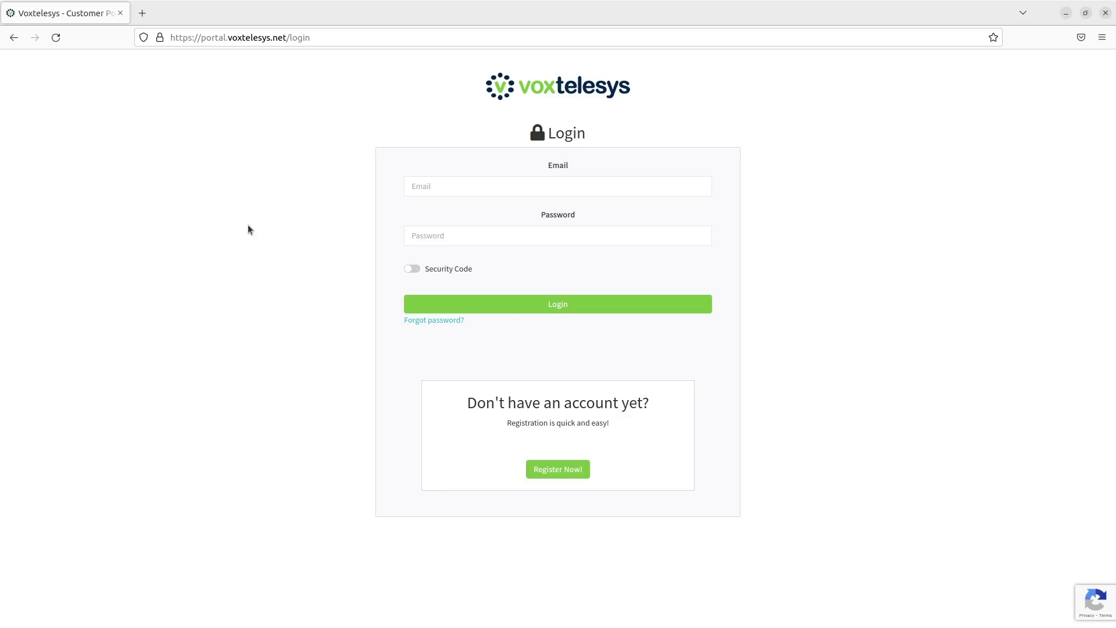
# Step: Log in to the Voxtelesys Customer Portal with the account e-mail and password, then view SIP Registrations
pyautogui.click(430, 185)
pyautogui.write('andrew@')
pyautogui.press('Tab')
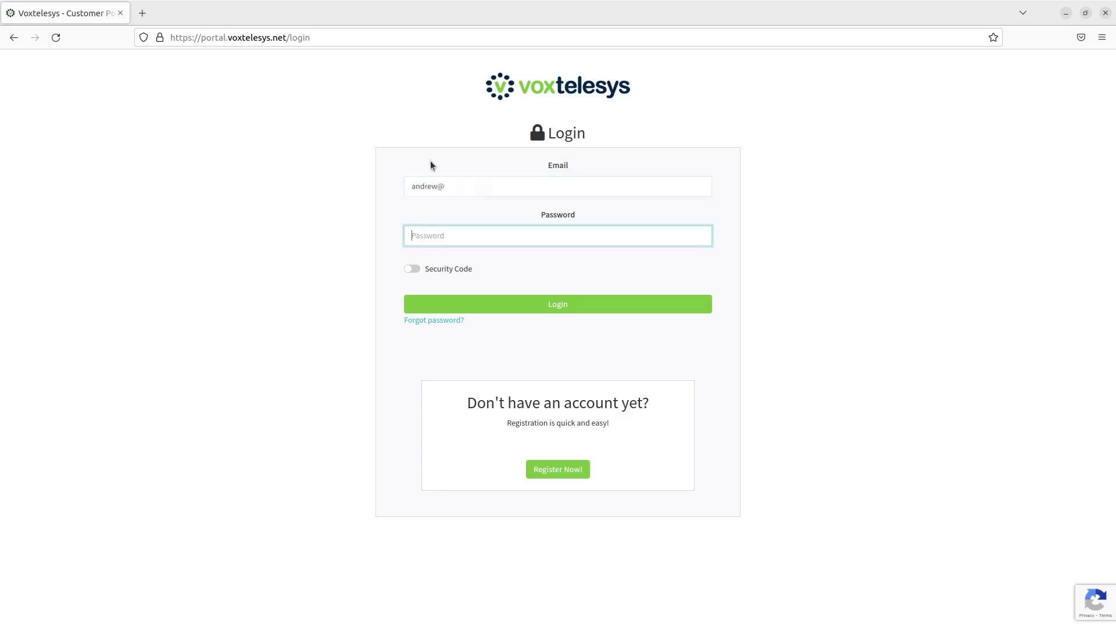
pyautogui.write('••••••••••')
pyautogui.press('Return')
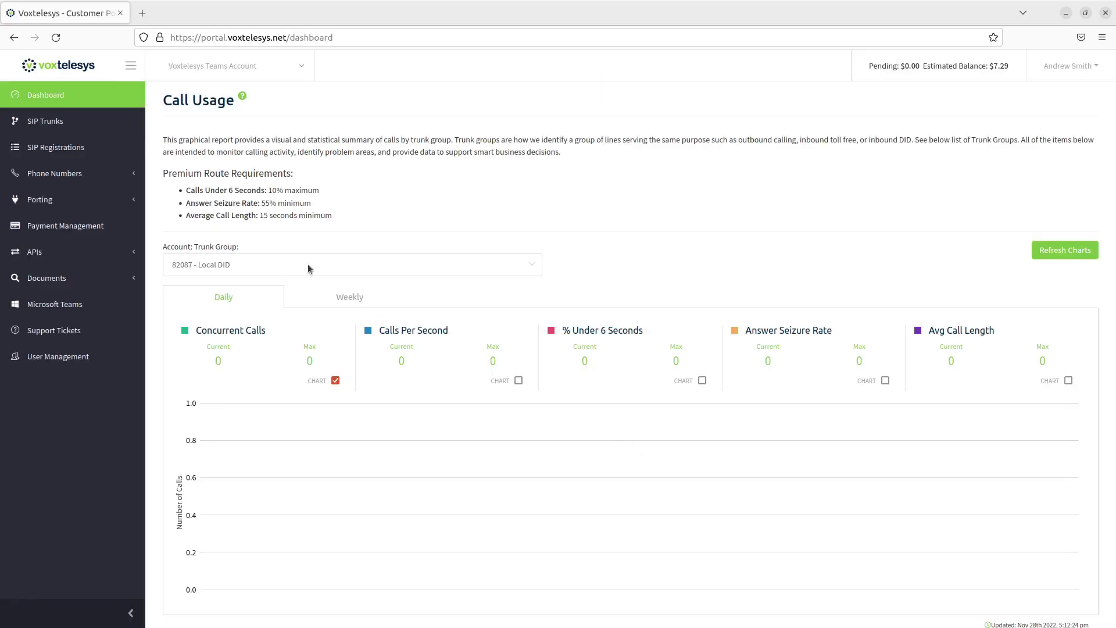
pyautogui.click(125, 149)
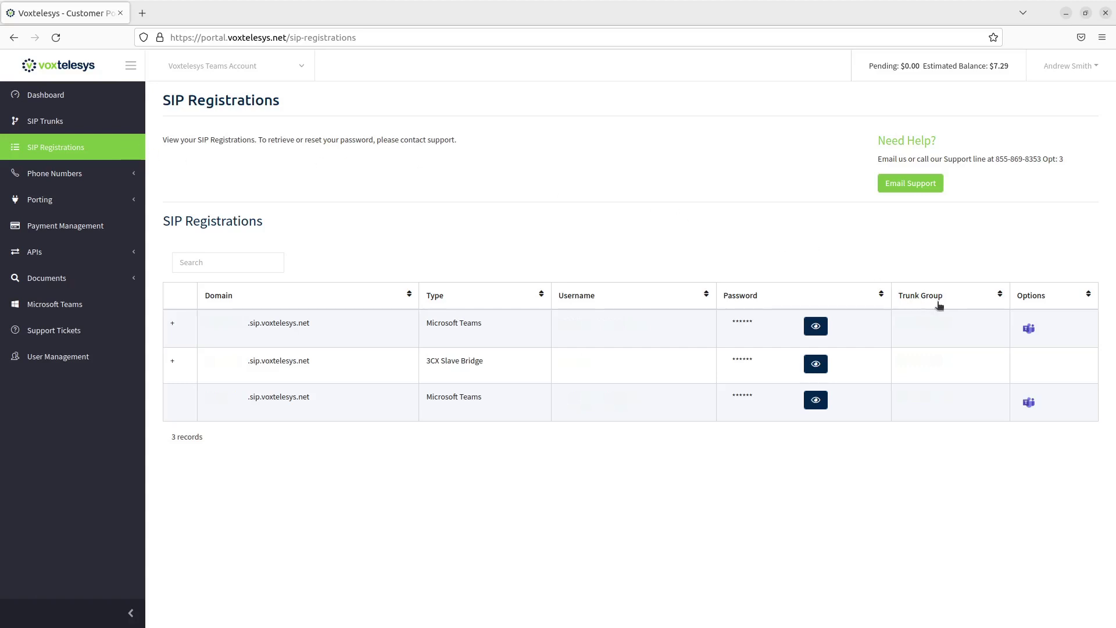
# Step: Open the Teams SBC tutorial and start adding a domain under Settings > Domains in Microsoft 365
pyautogui.click(1029, 330)
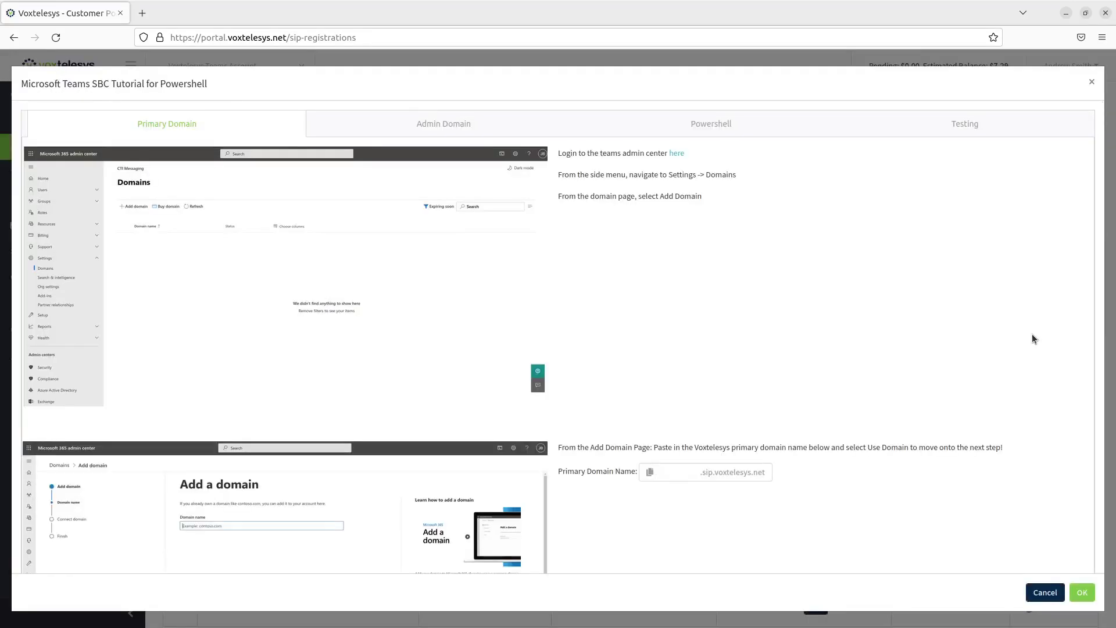
pyautogui.click(675, 154)
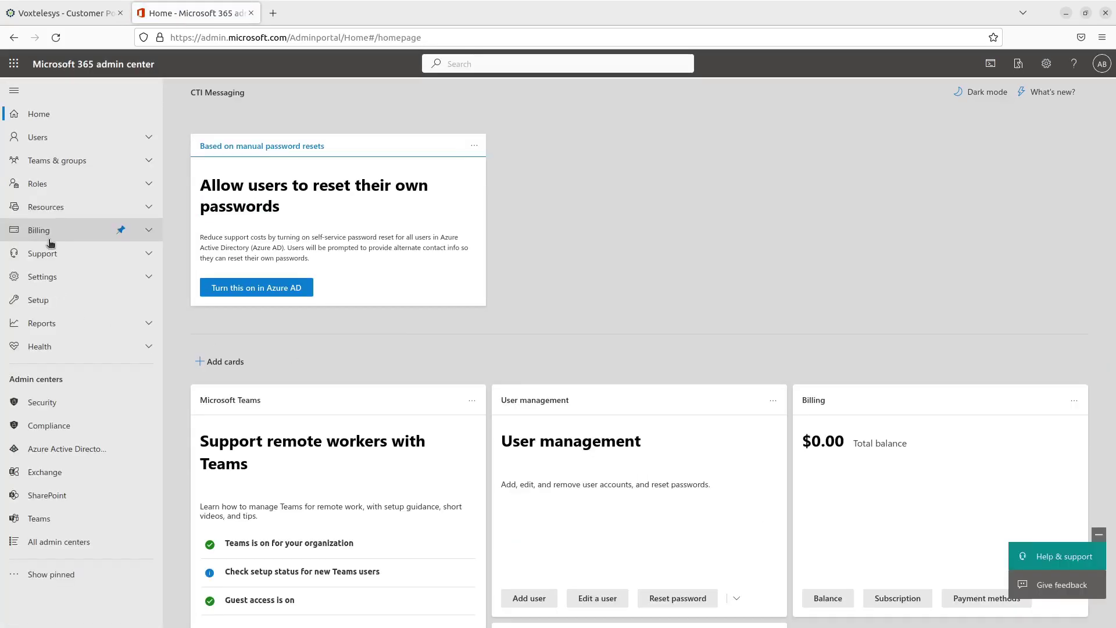
pyautogui.click(56, 277)
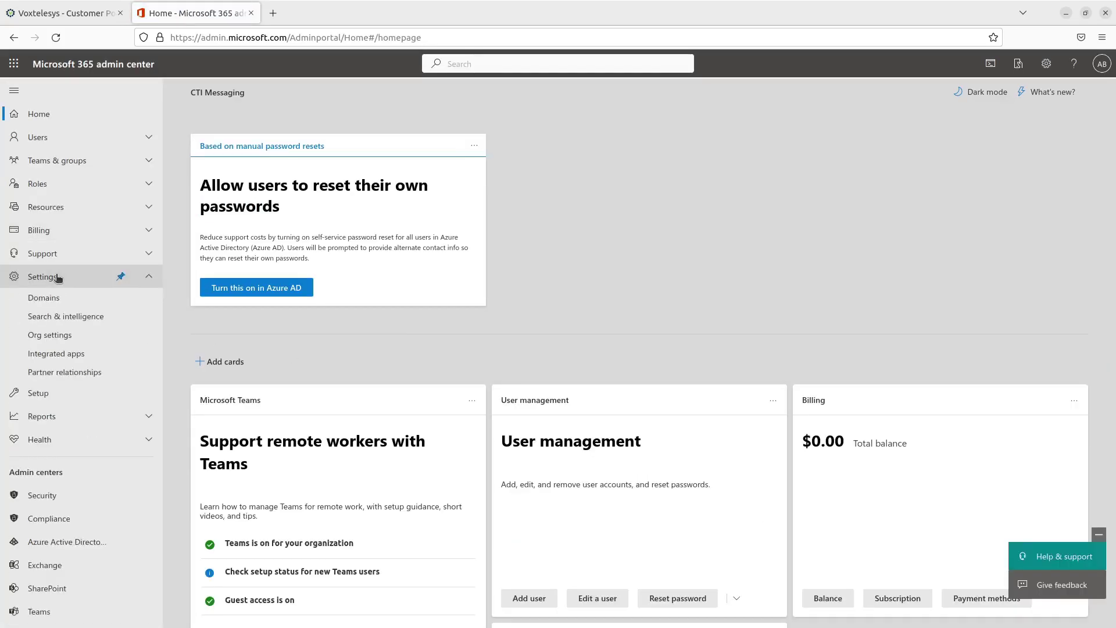
pyautogui.click(27, 299)
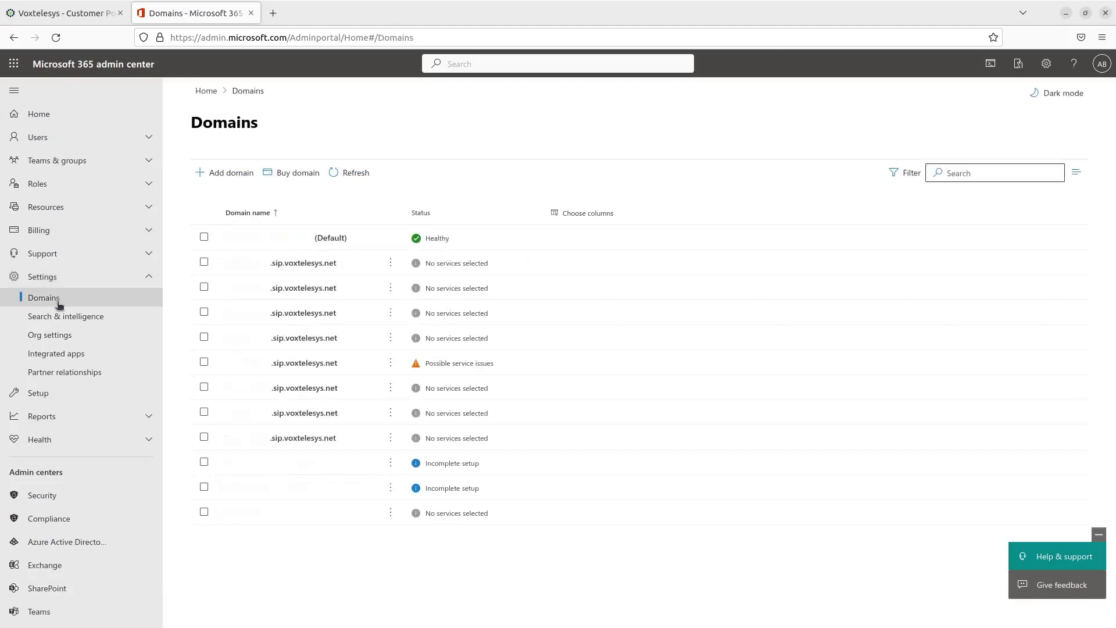
pyautogui.click(208, 174)
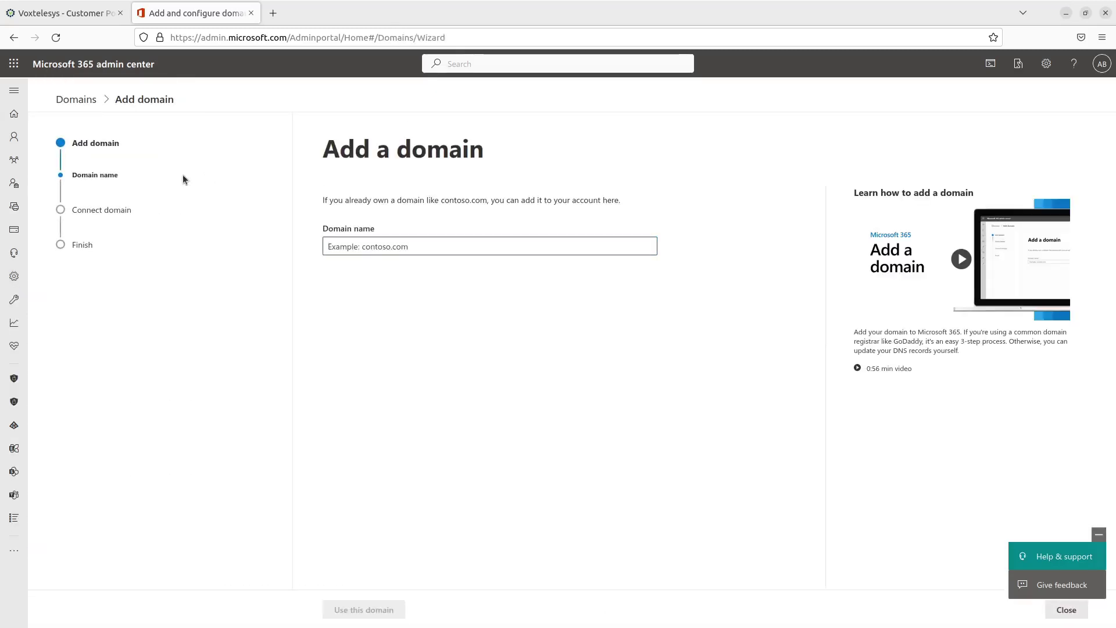
# Step: Copy the Primary Domain Name from the Voxtelesys Teams SBC tutorial
pyautogui.click(58, 5)
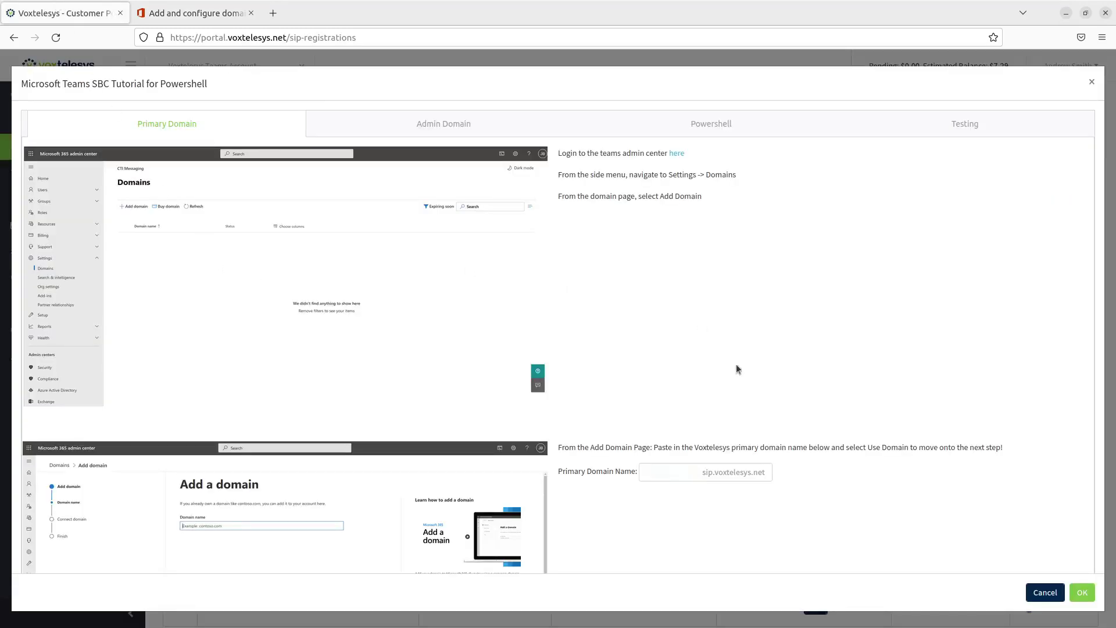
pyautogui.click(720, 472)
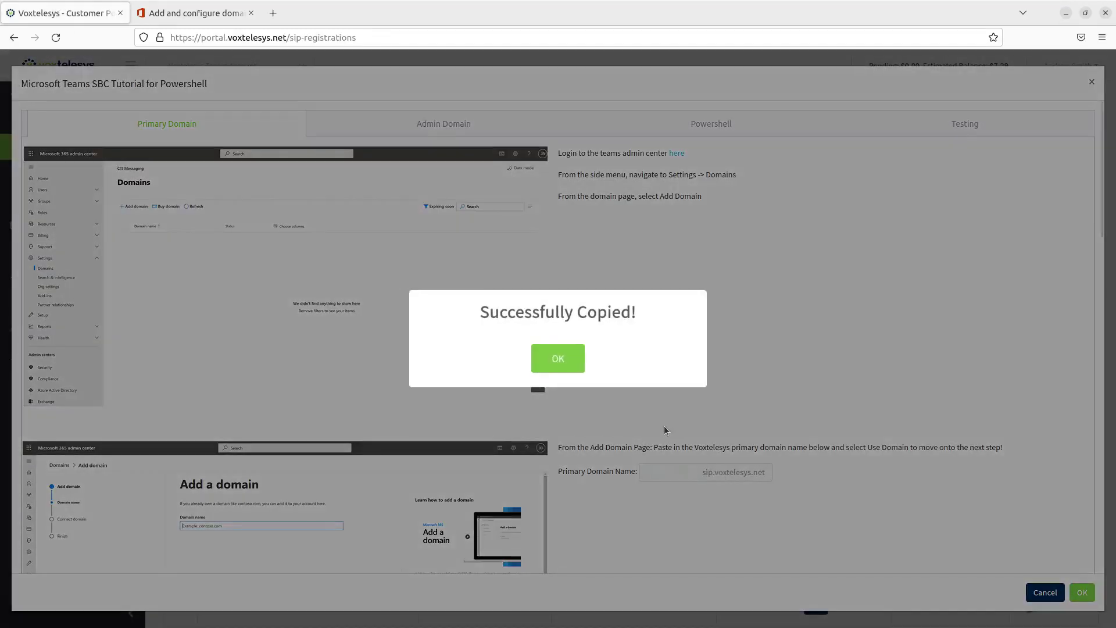
pyautogui.click(566, 366)
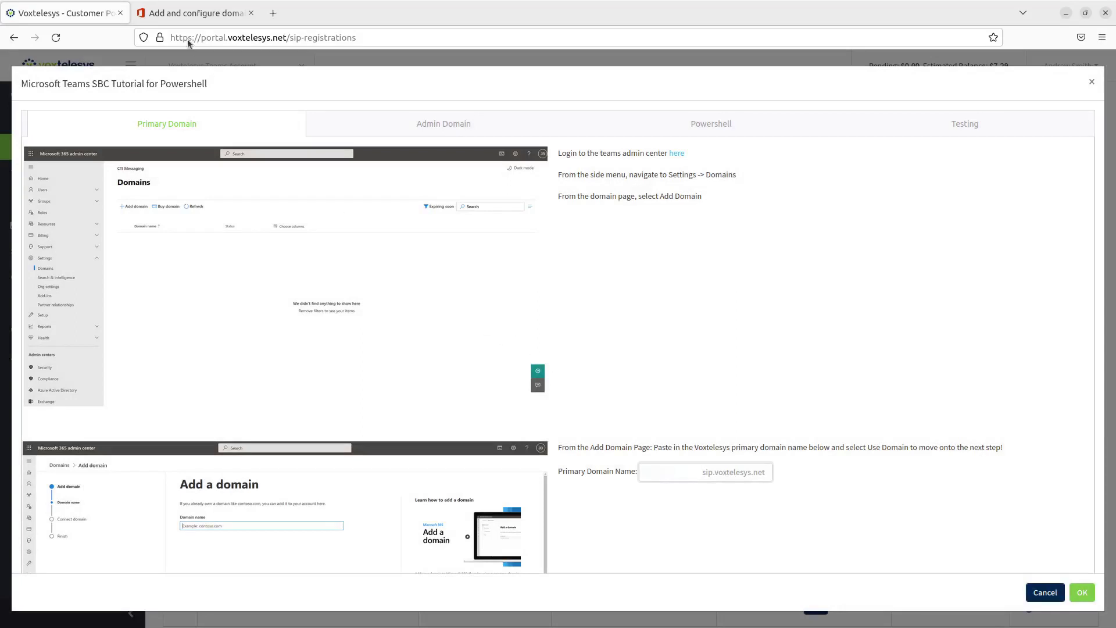
pyautogui.click(174, 13)
# Step: Paste sip.voxtelesys.net as the domain name and continue with 'Add your own DNS records'
pyautogui.rightClick(367, 248)
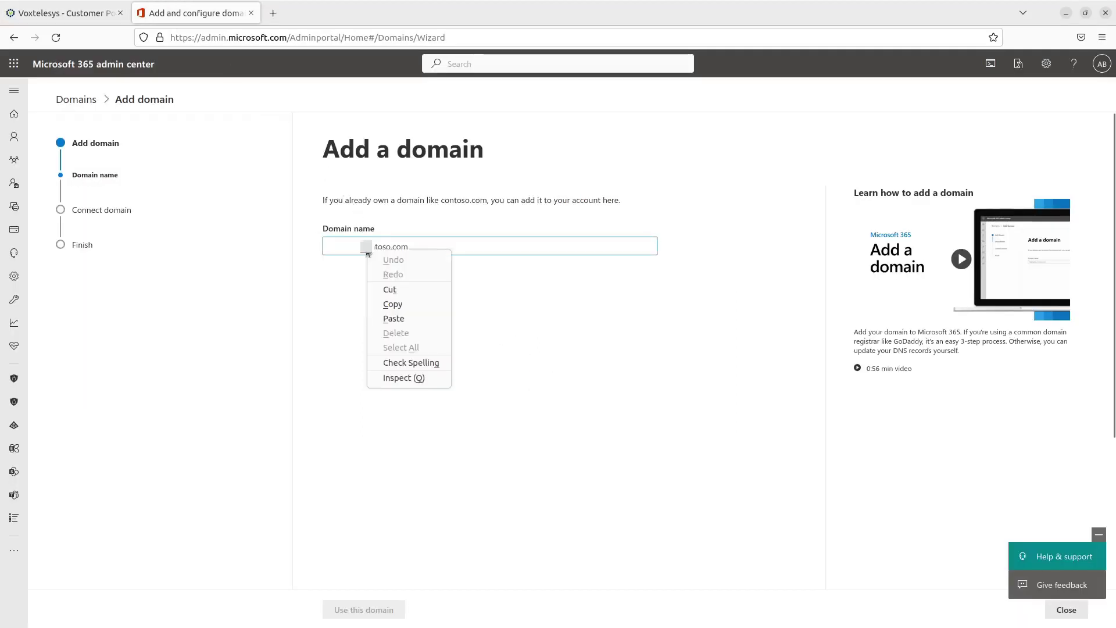
pyautogui.click(393, 318)
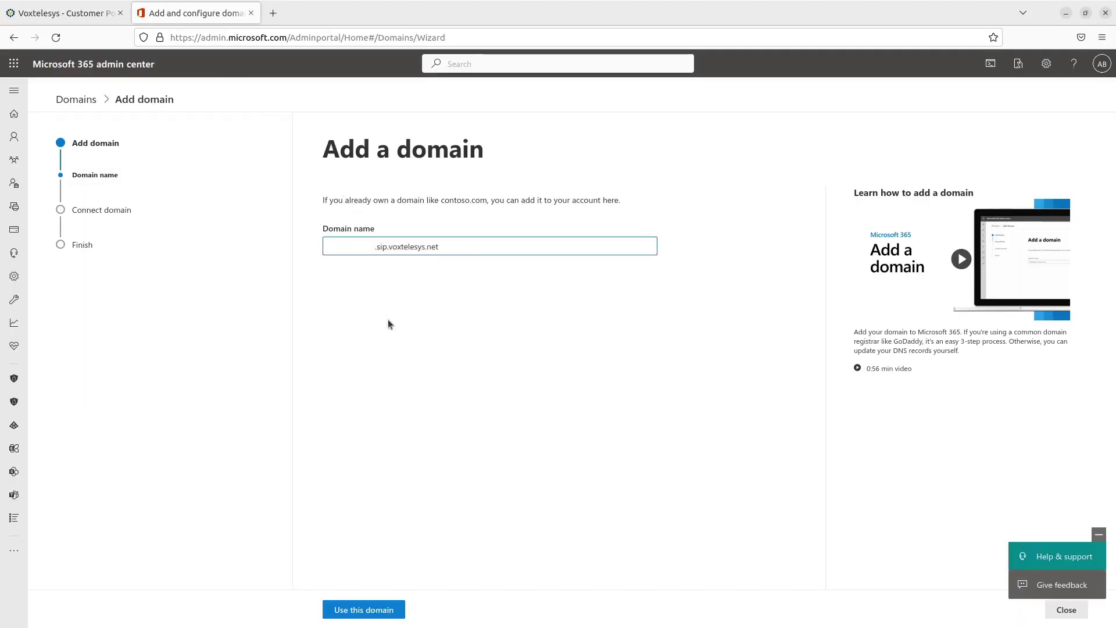
pyautogui.click(386, 611)
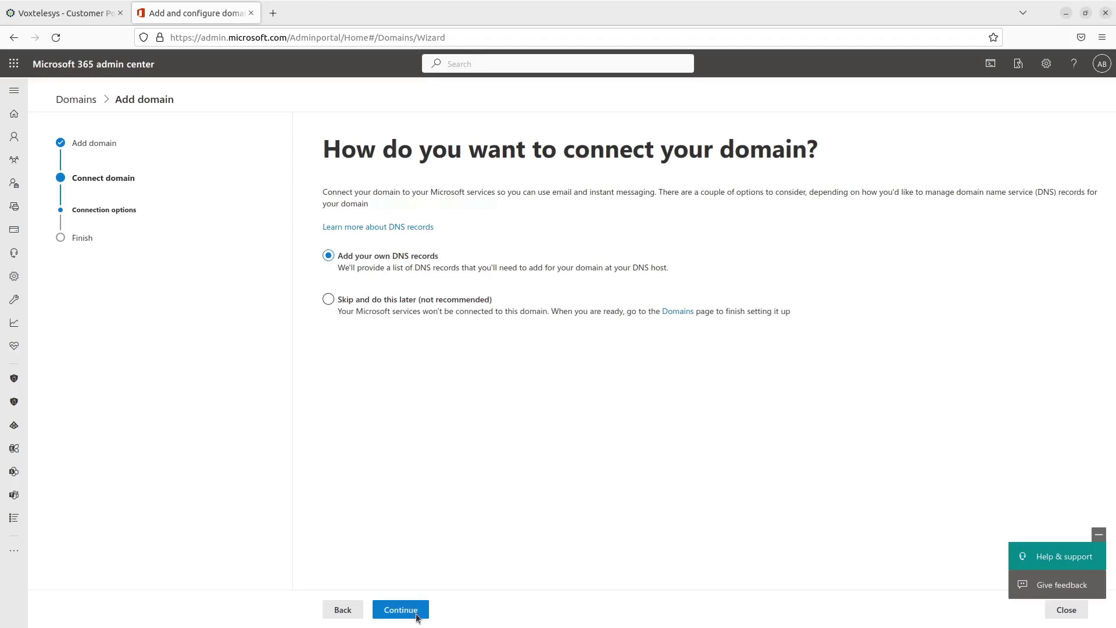
pyautogui.click(416, 614)
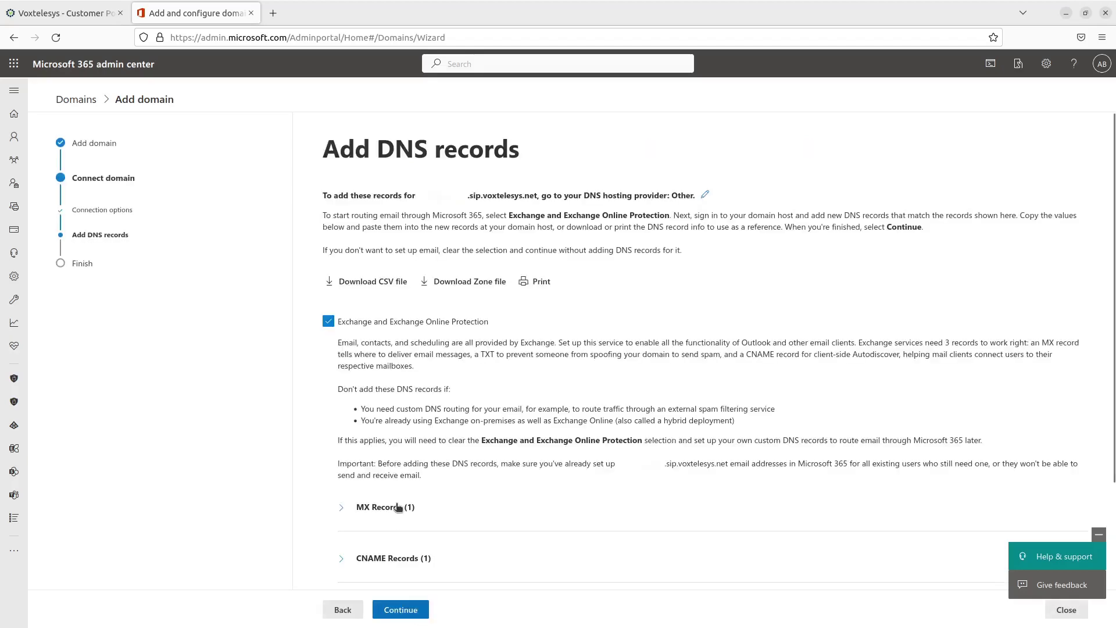
pyautogui.scroll(-2, 397, 508)
pyautogui.hotkey('ctrl', 'pageup')
pyautogui.scroll(-2, 662, 445)
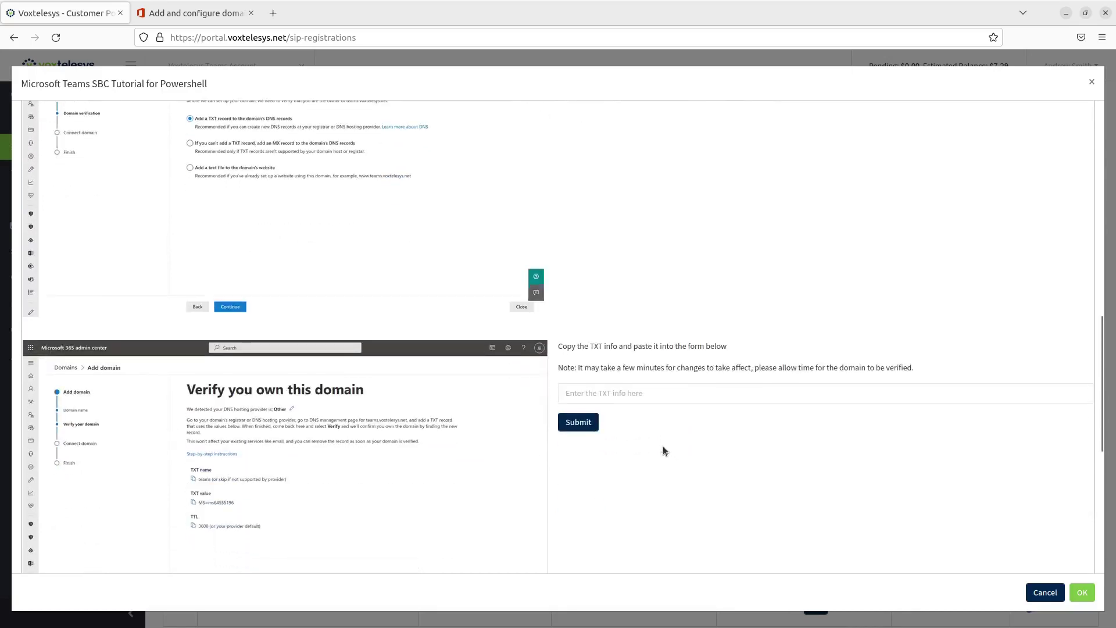
# Step: Paste the TXT record info into the tutorial's verification form and submit it
pyautogui.click(646, 395)
pyautogui.rightClick(647, 396)
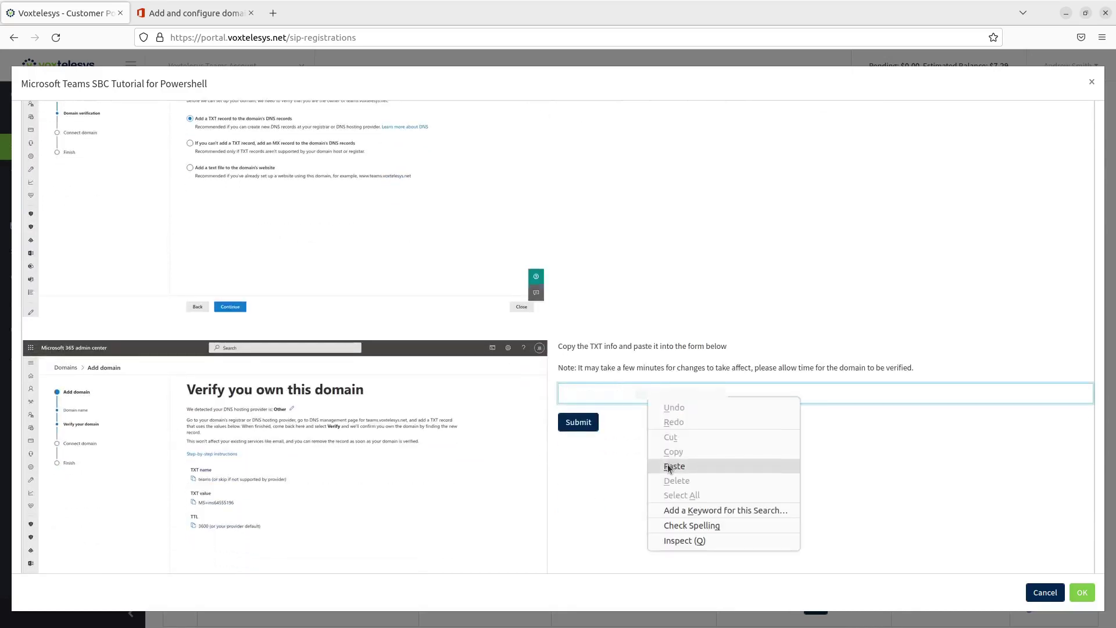
pyautogui.click(673, 467)
pyautogui.click(590, 425)
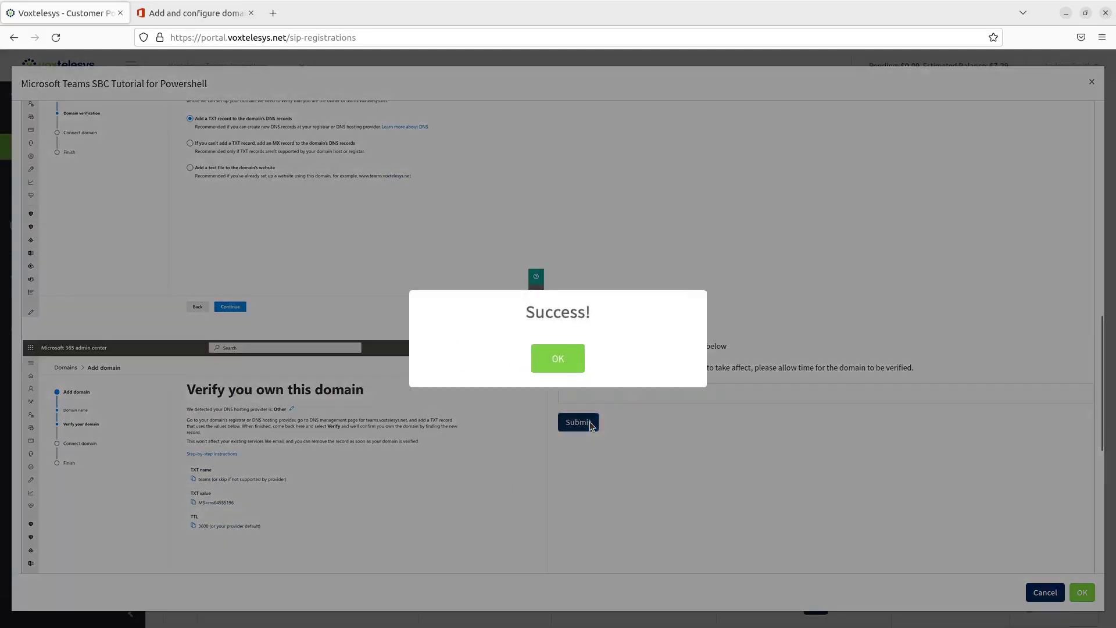
pyautogui.hotkey('ctrl', 'pagedown')
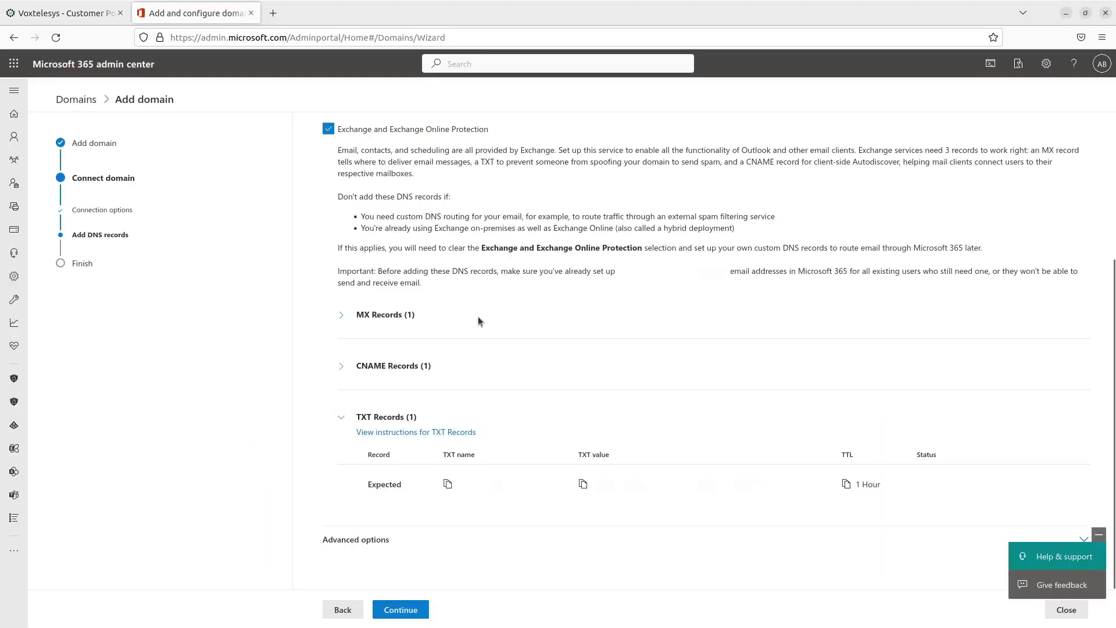
# Step: Finish the sip.voxtelesys.net setup with Exchange and Exchange Online Protection records excluded
pyautogui.click(404, 610)
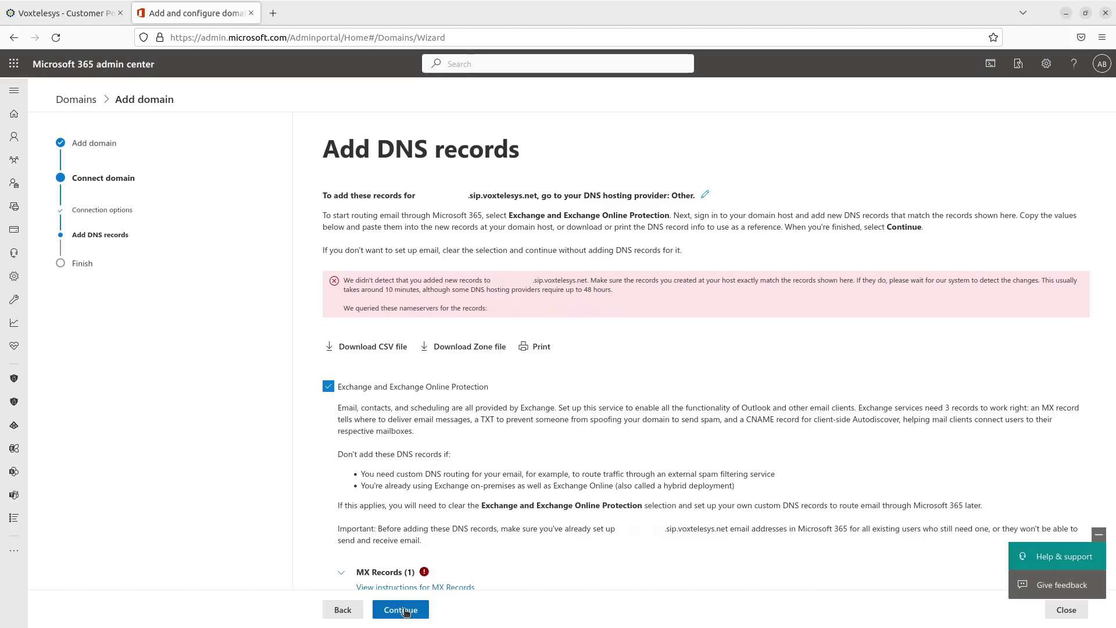
pyautogui.click(329, 387)
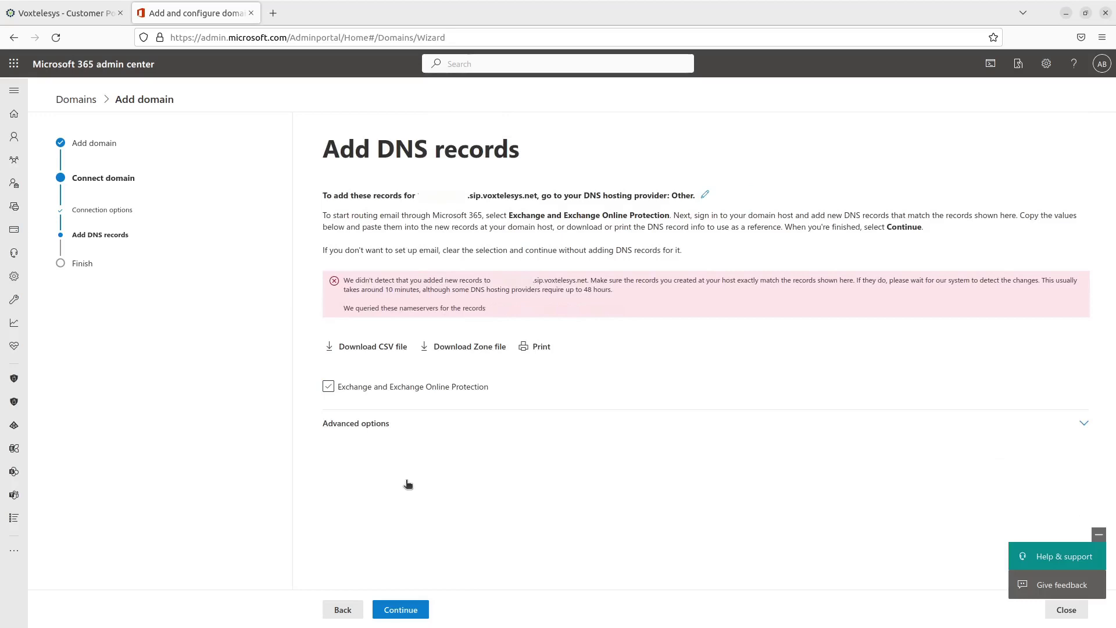
pyautogui.click(411, 612)
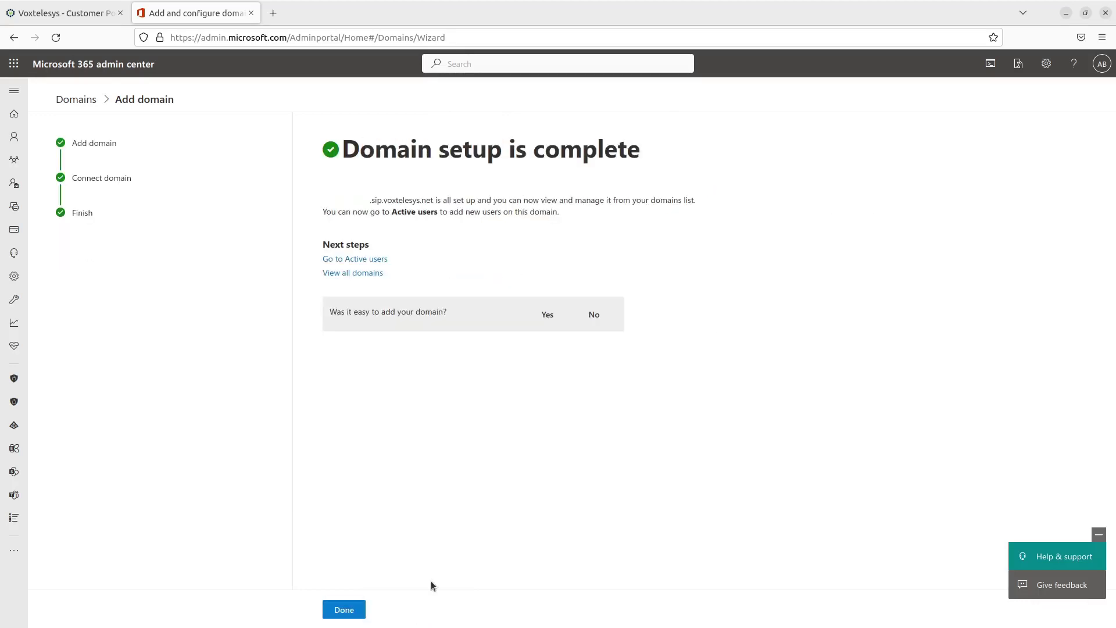
pyautogui.click(360, 610)
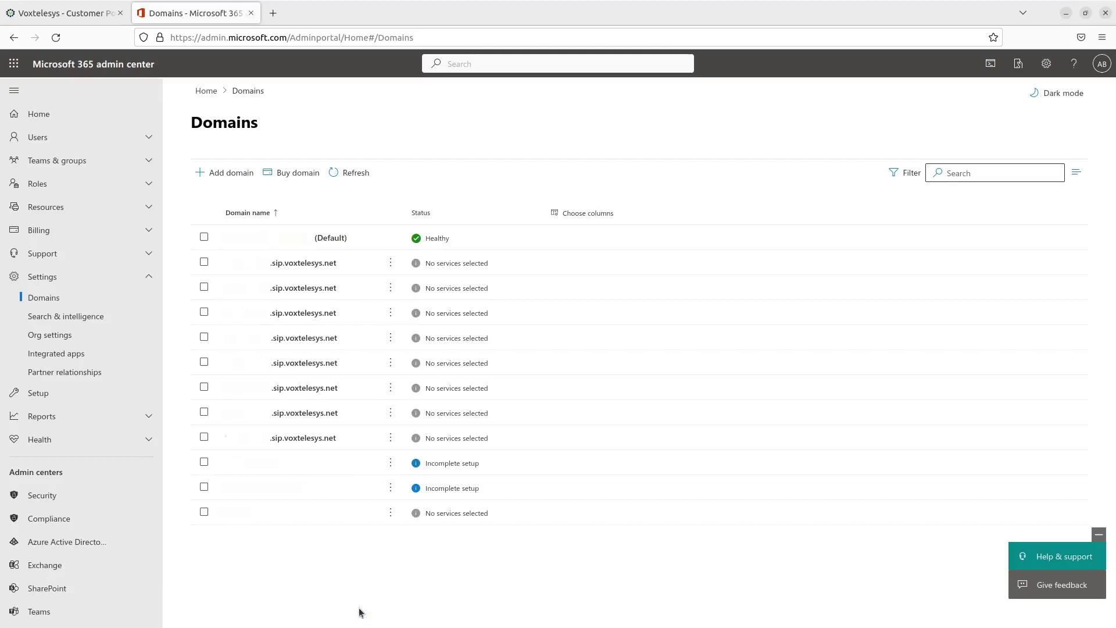
# Step: Start a new active user with first and last name VoxSBC
pyautogui.click(148, 138)
pyautogui.click(145, 164)
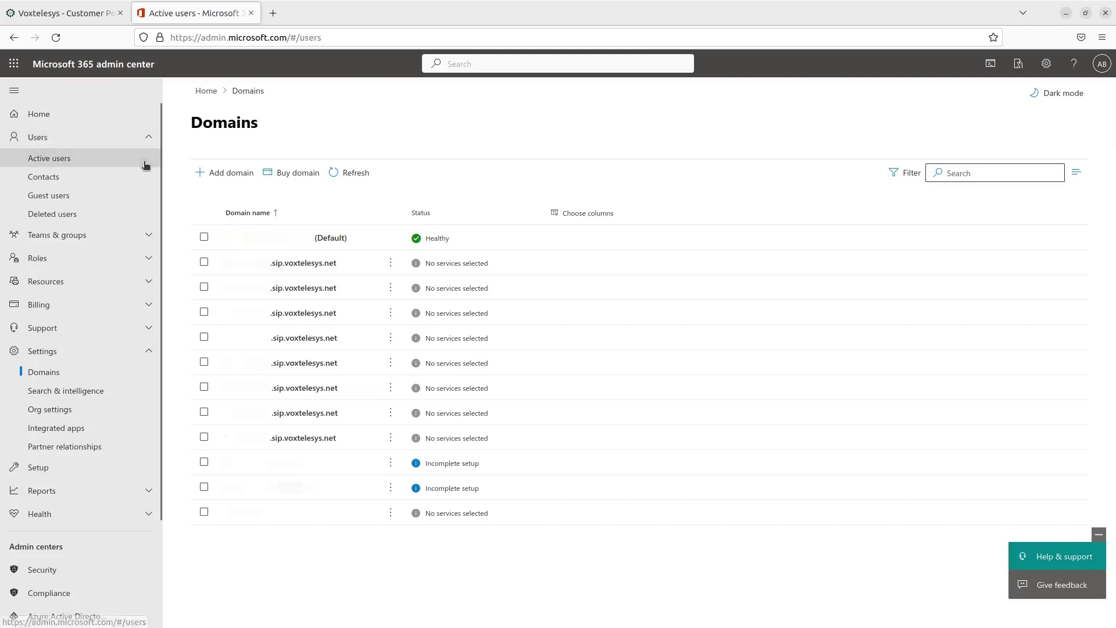
pyautogui.click(227, 225)
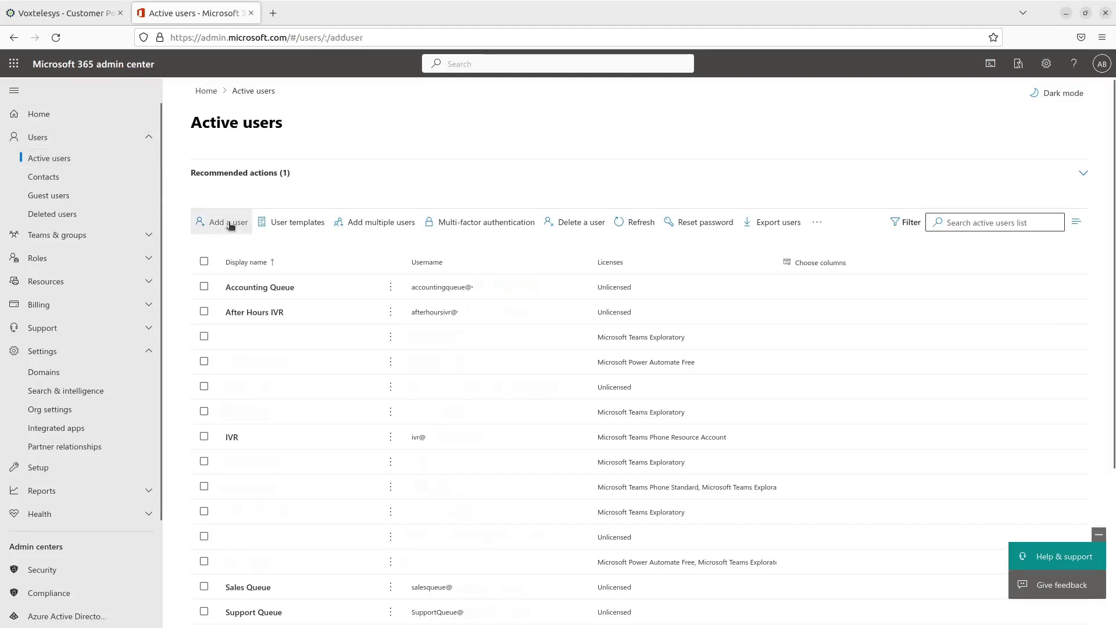
pyautogui.write('VoxSBC')
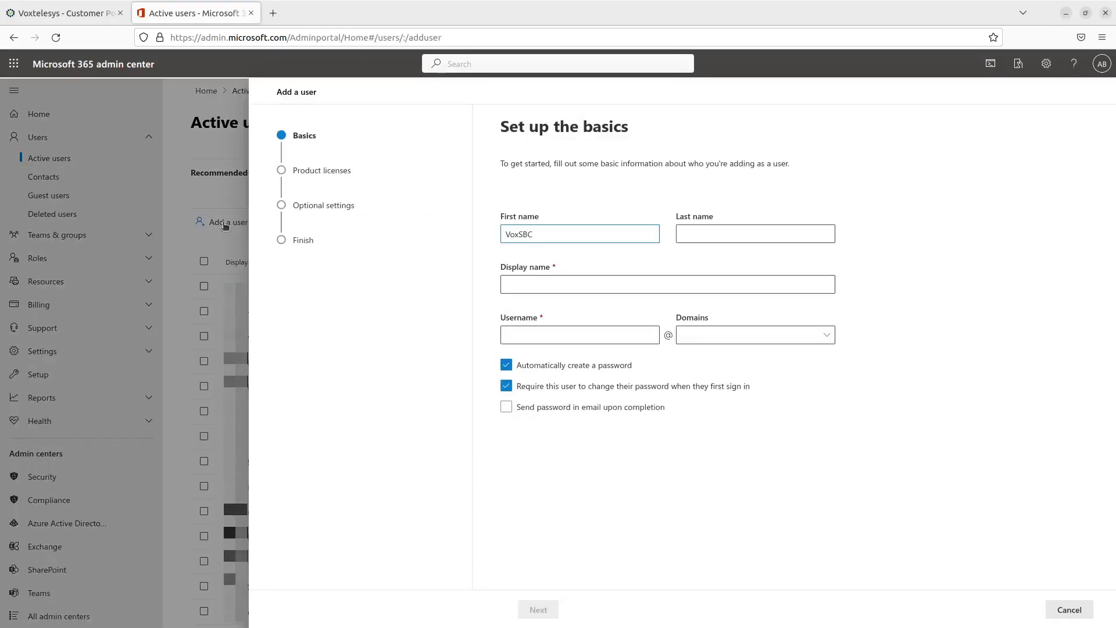
pyautogui.press('Tab')
pyautogui.press('Tab')
pyautogui.press('Tab')
pyautogui.write('VoxSBC')
pyautogui.press('Tab')
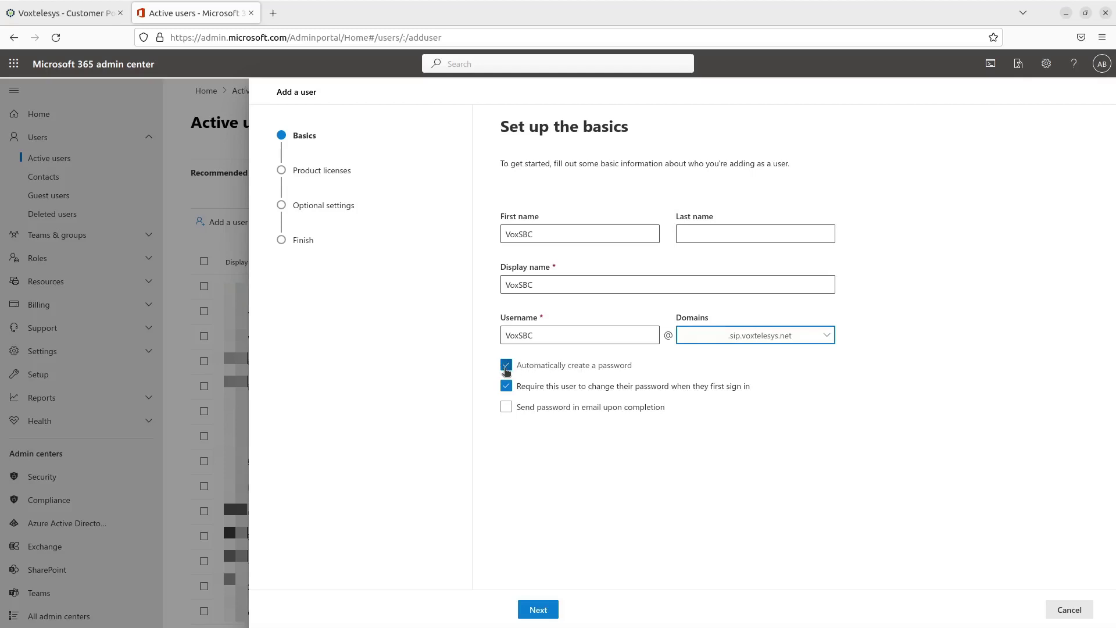
# Step: Assign the Office 365 E1 licence and finish adding the VoxSBC user
pyautogui.click(551, 611)
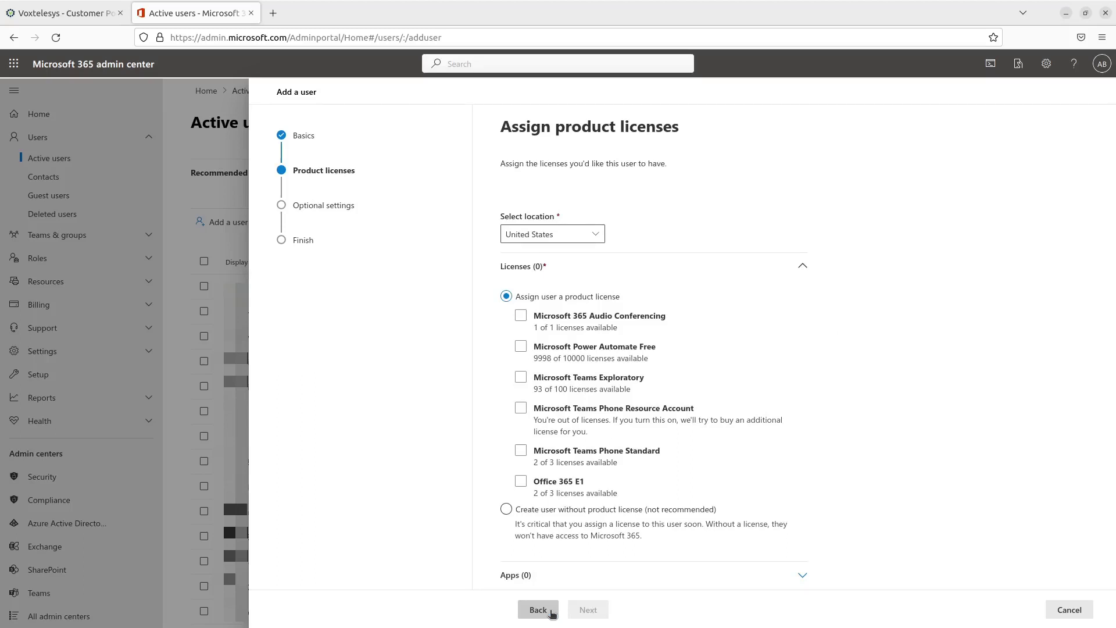
pyautogui.click(521, 481)
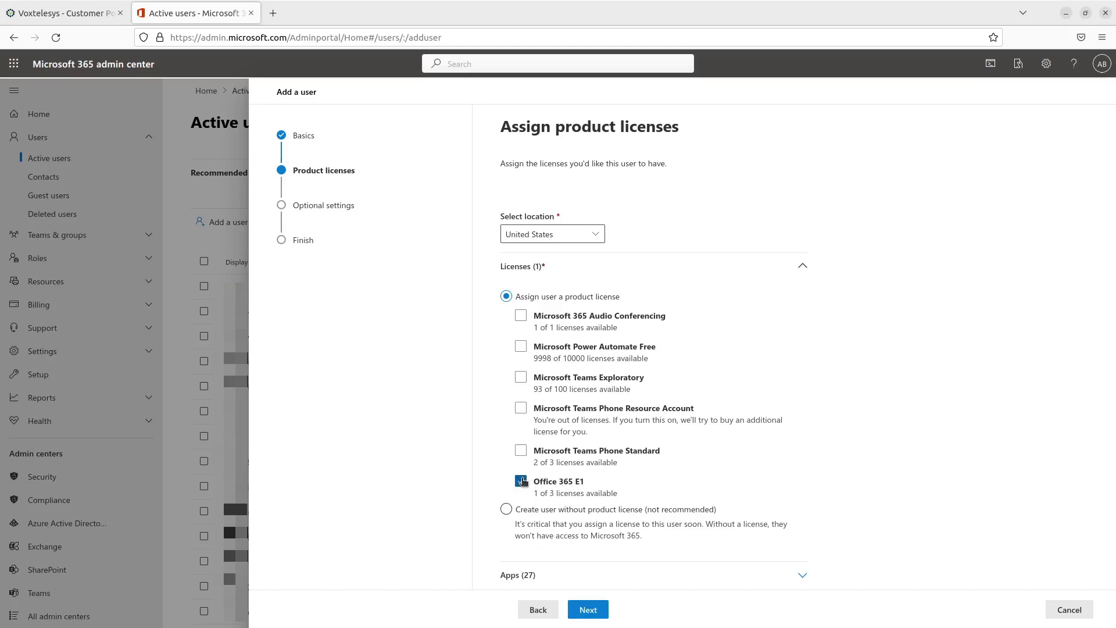
pyautogui.click(595, 610)
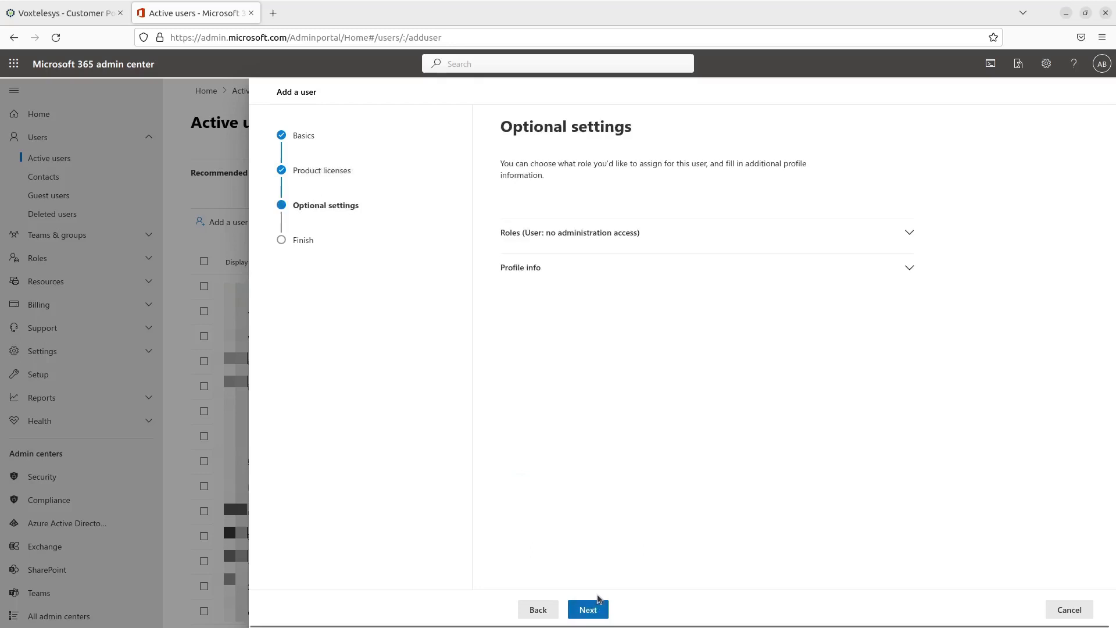
pyautogui.click(626, 233)
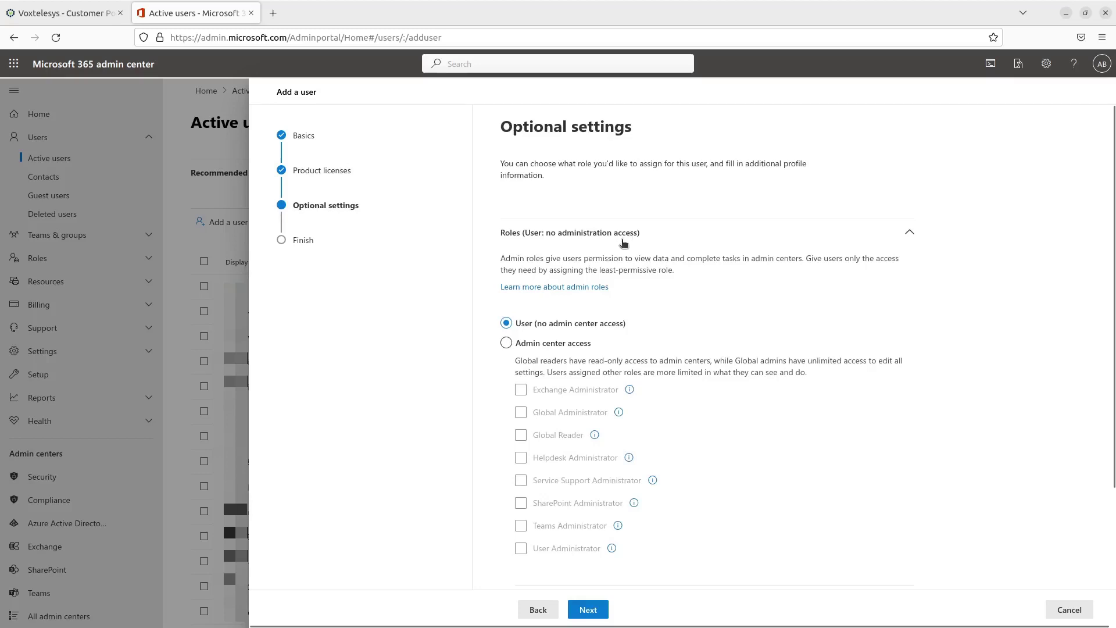
pyautogui.click(600, 610)
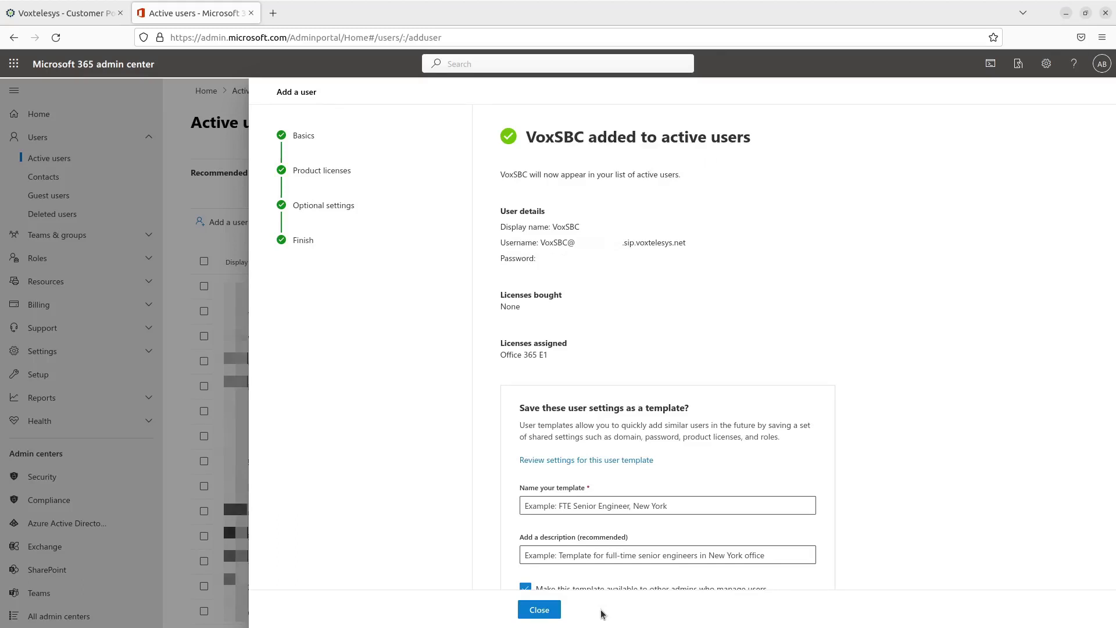
pyautogui.click(544, 610)
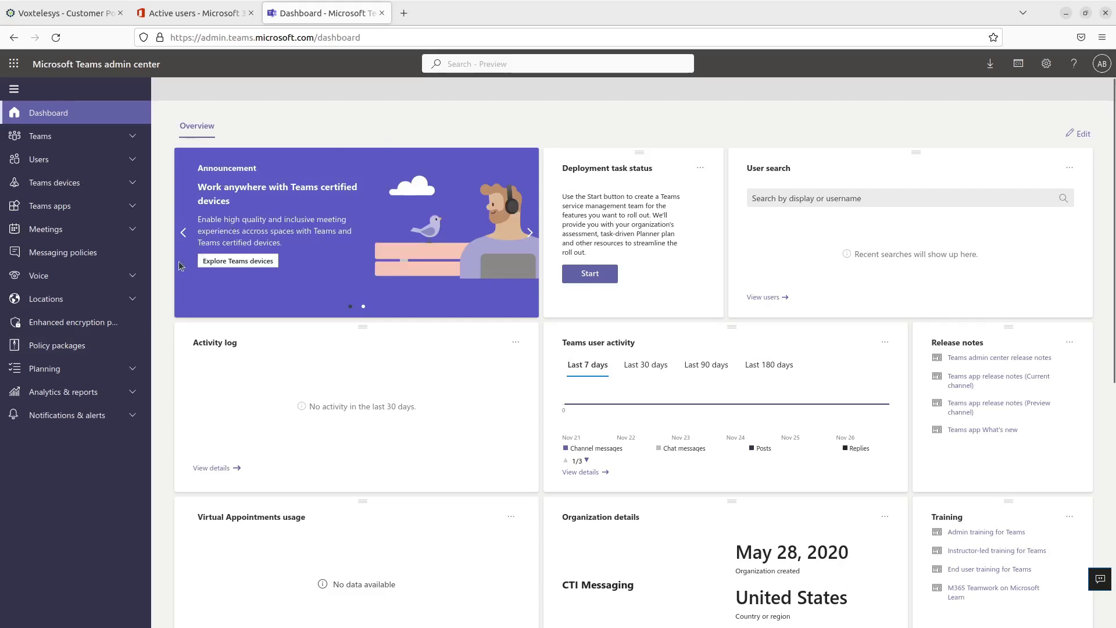
# Step: Start a new Direct Routing SBC and paste its .sip.voxtelesys.net FQDN
pyautogui.click(137, 281)
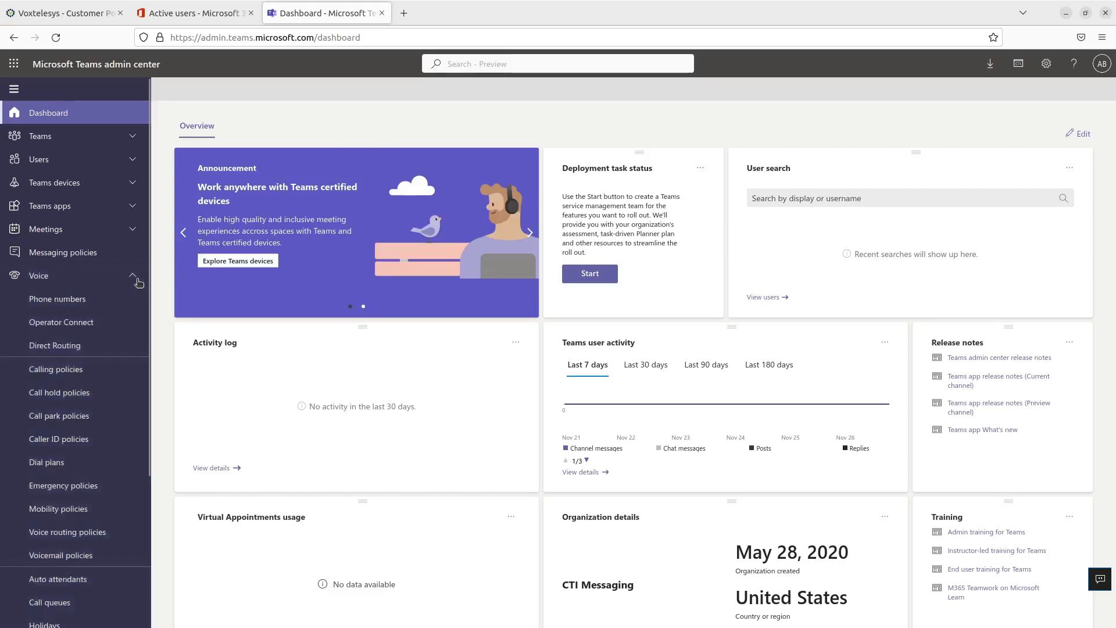
pyautogui.click(106, 350)
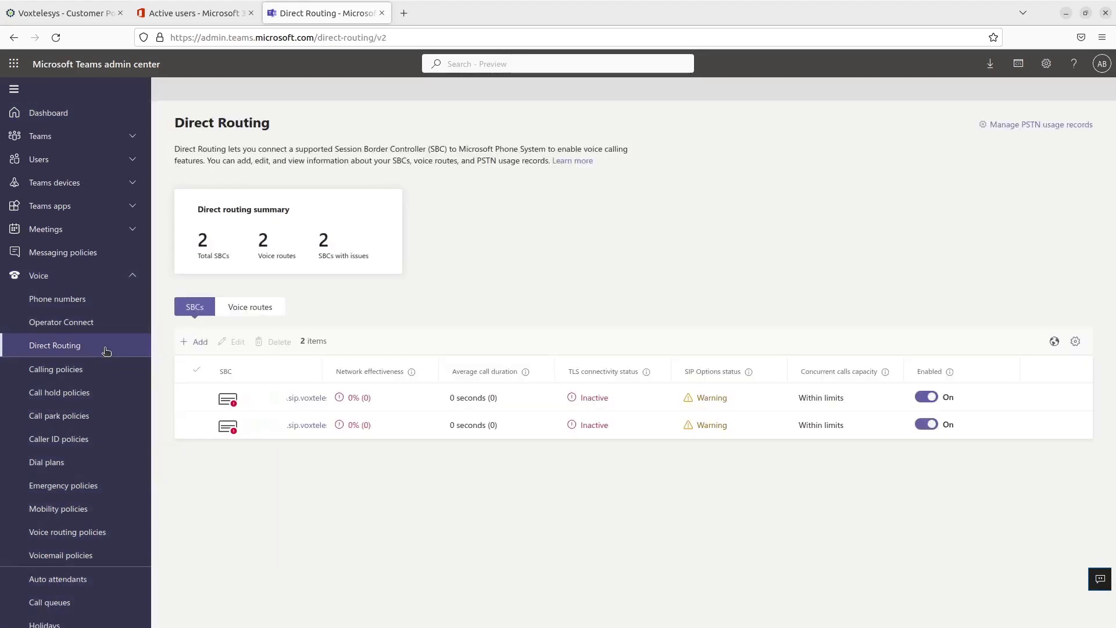
pyautogui.click(187, 343)
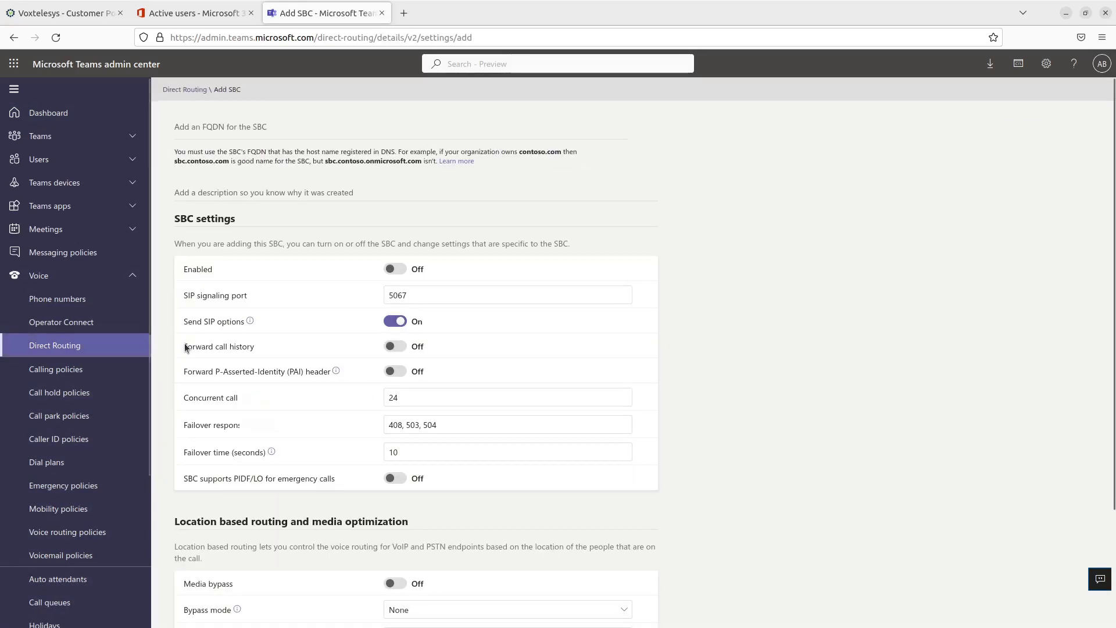
pyautogui.click(213, 123)
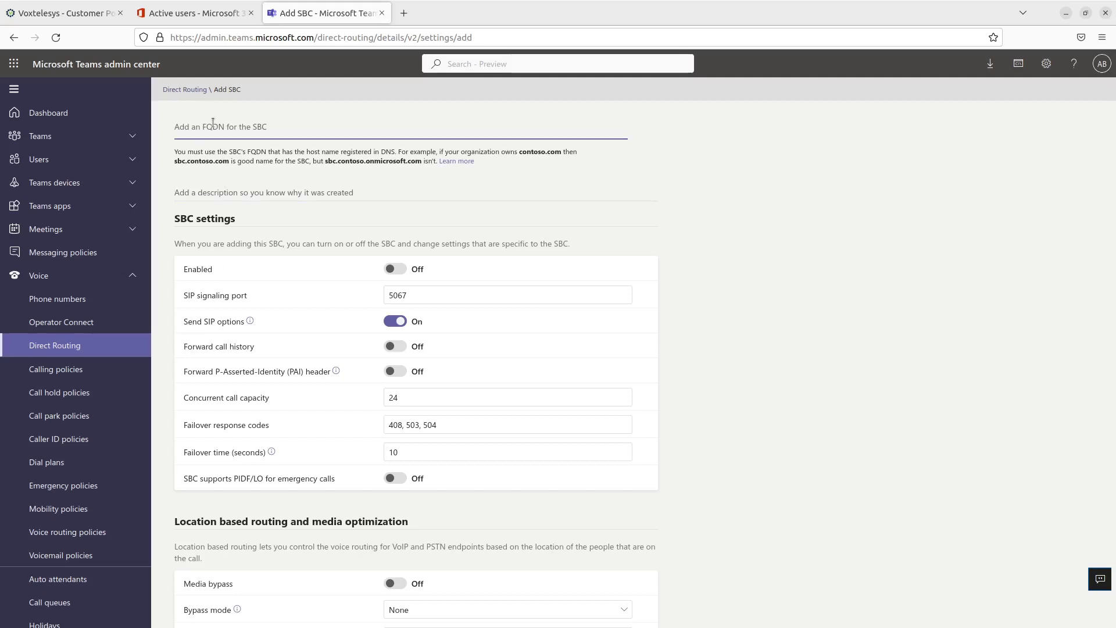
pyautogui.hotkey('ctrl', 'v')
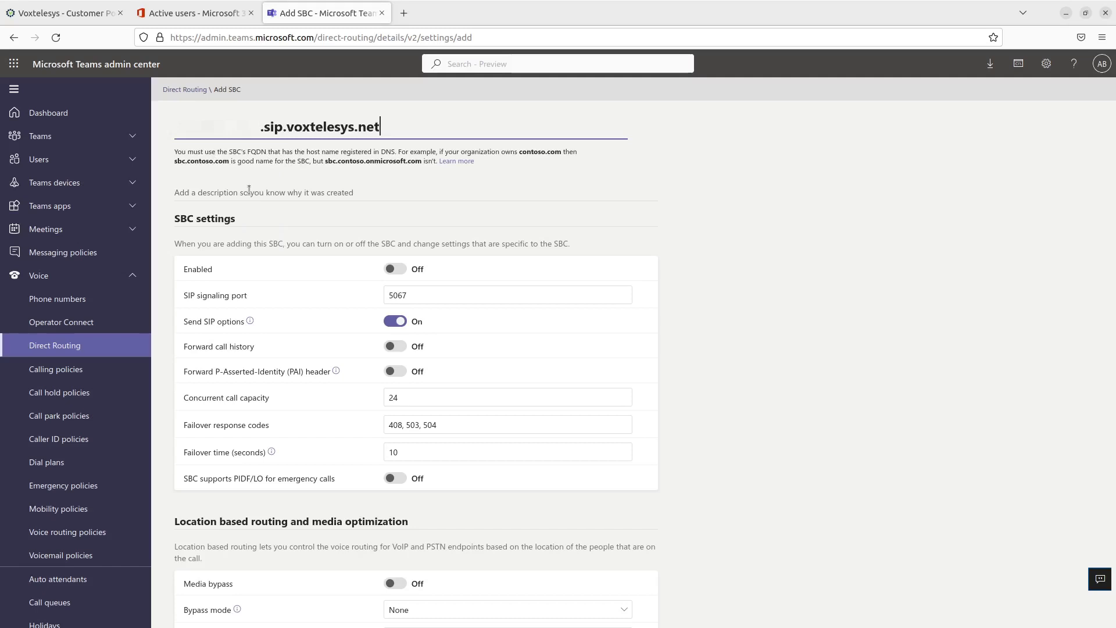
# Step: Enable the SBC, change its SIP signaling port to 5061, and save it
pyautogui.click(395, 272)
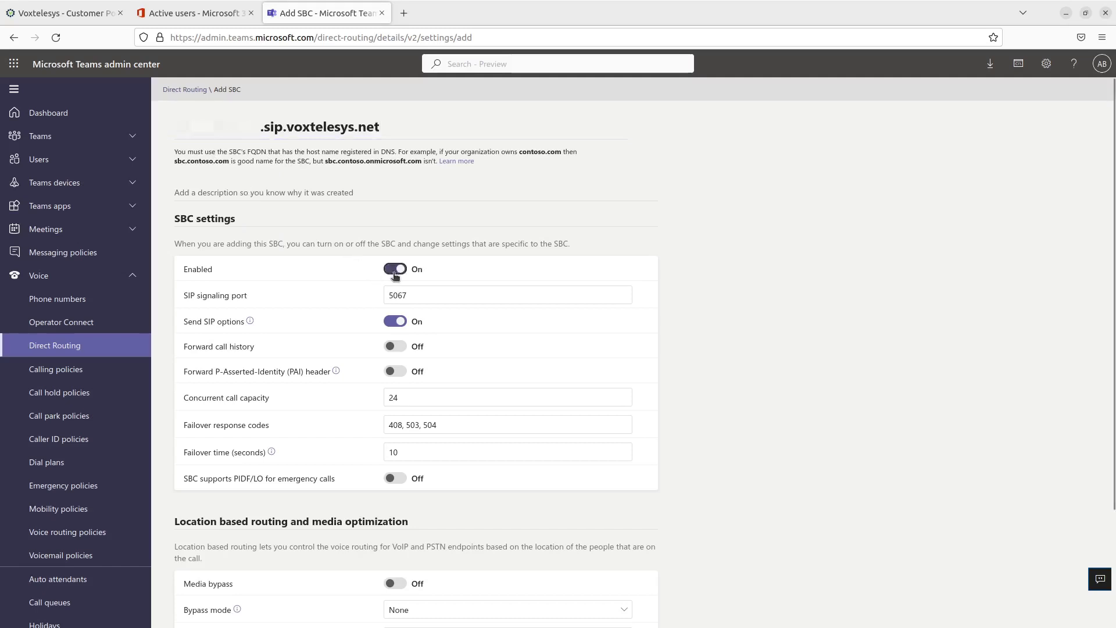
pyautogui.click(420, 293)
pyautogui.press('BackSpace')
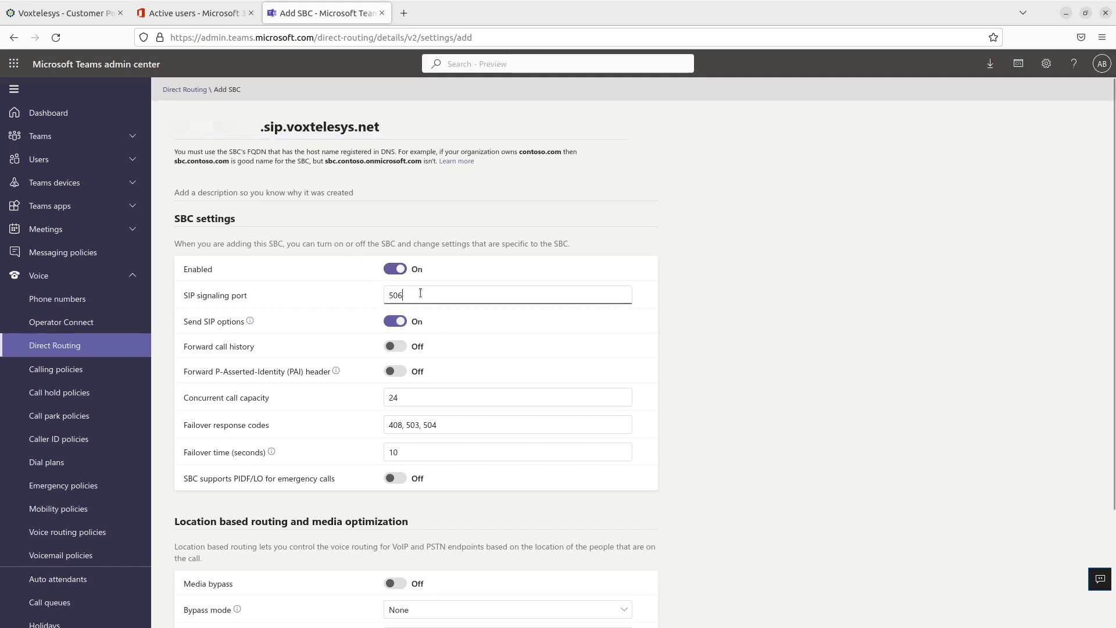
pyautogui.write('1')
pyautogui.click(723, 371)
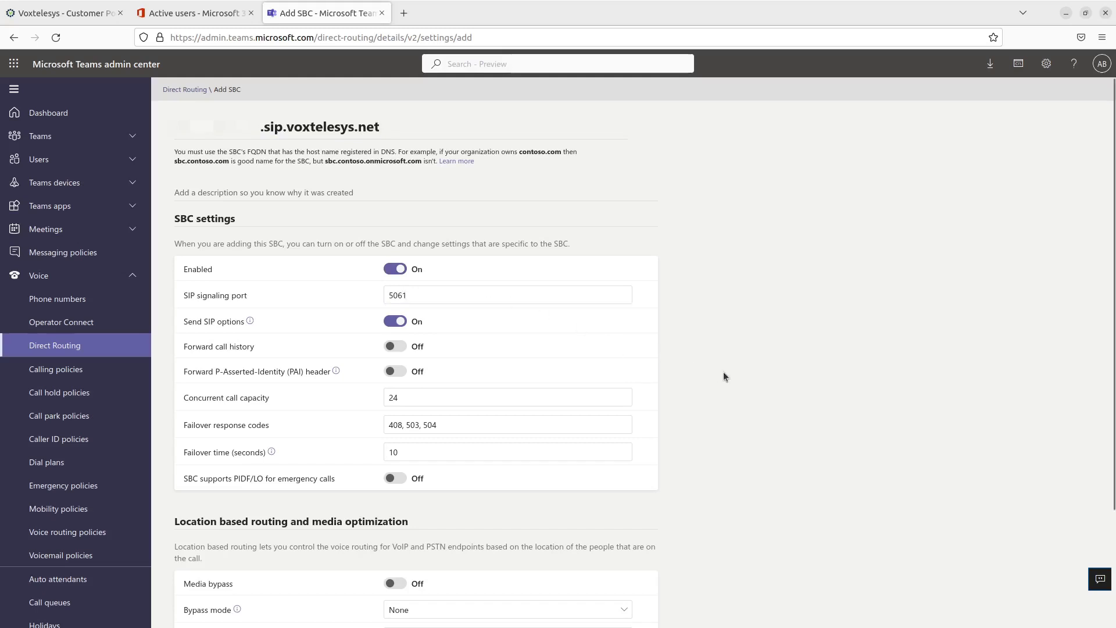
pyautogui.scroll(-3, 737, 381)
pyautogui.click(214, 599)
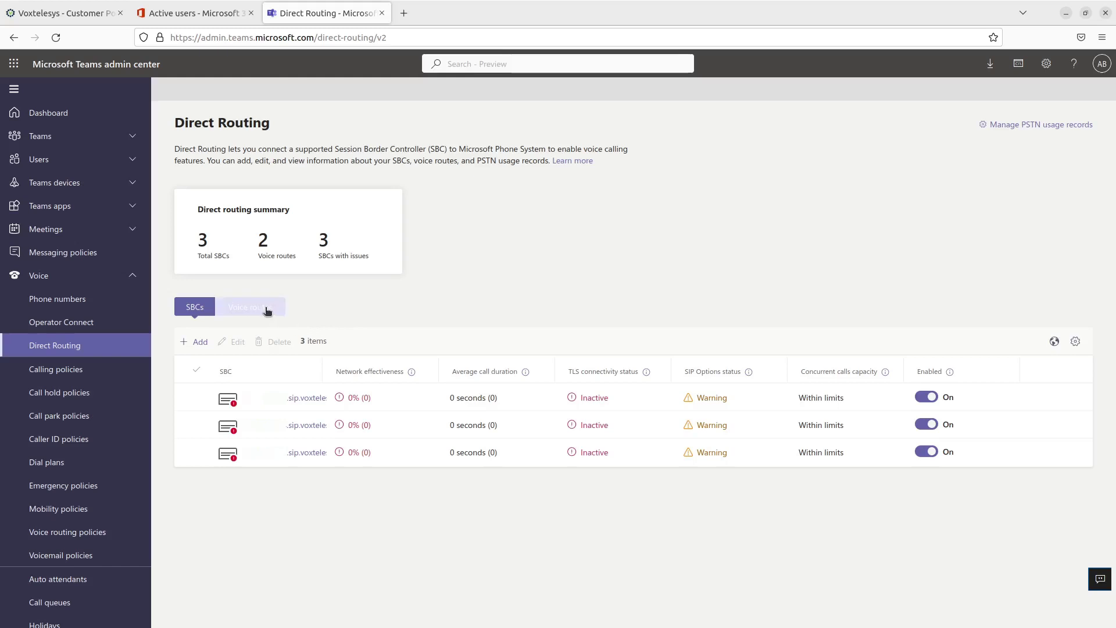
# Step: Create a new voice route named VoxSBC with dialed number pattern .*
pyautogui.click(264, 309)
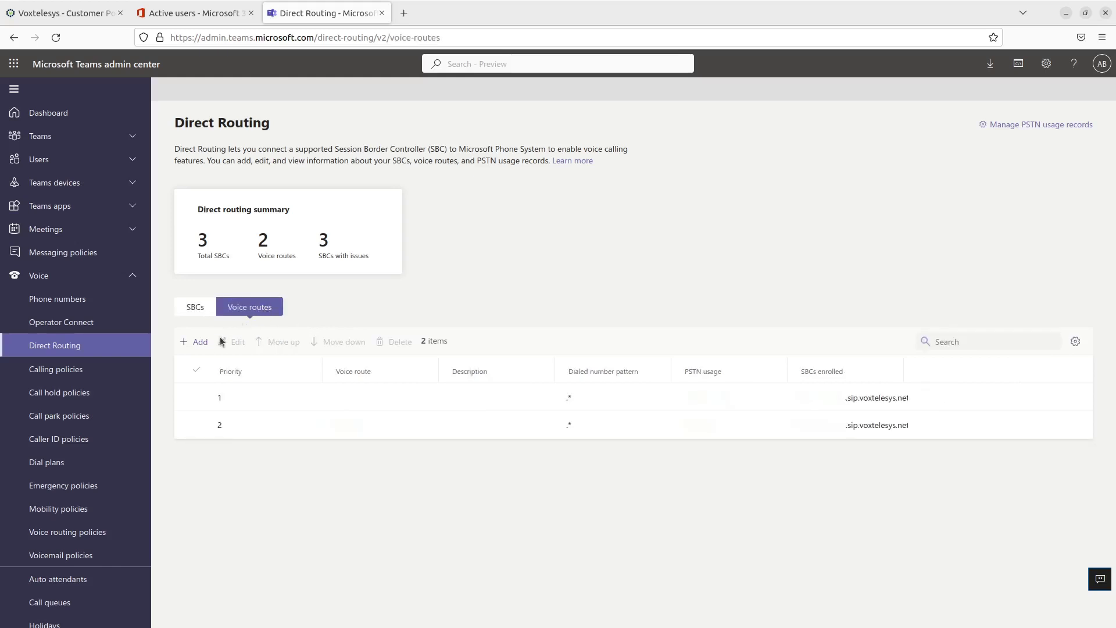
pyautogui.click(192, 347)
pyautogui.click(178, 126)
pyautogui.write('VoxSBC')
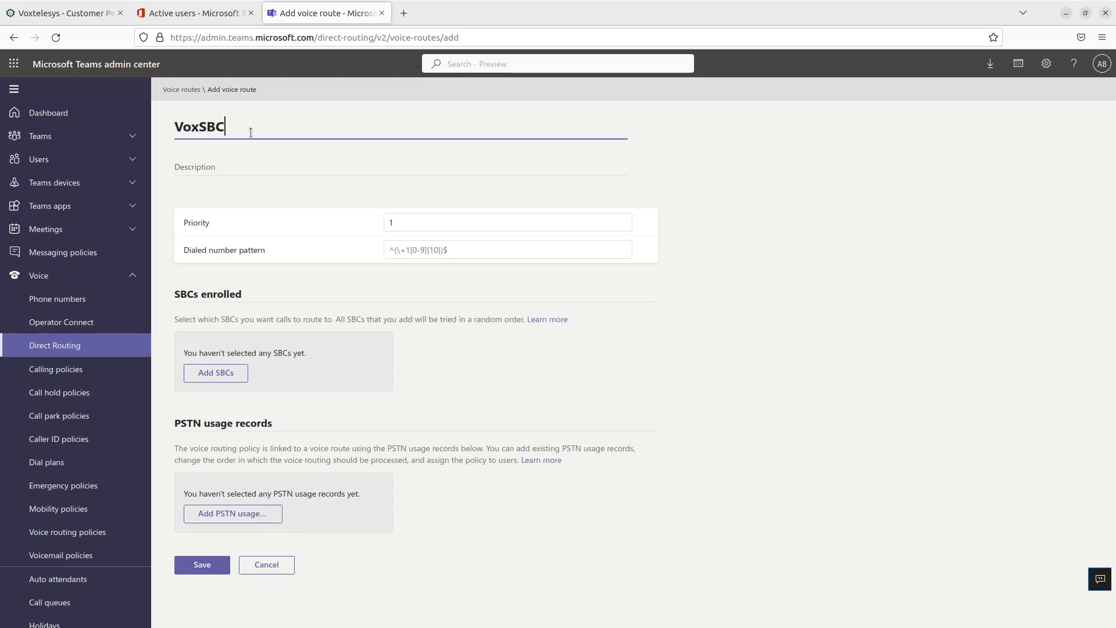
pyautogui.click(453, 250)
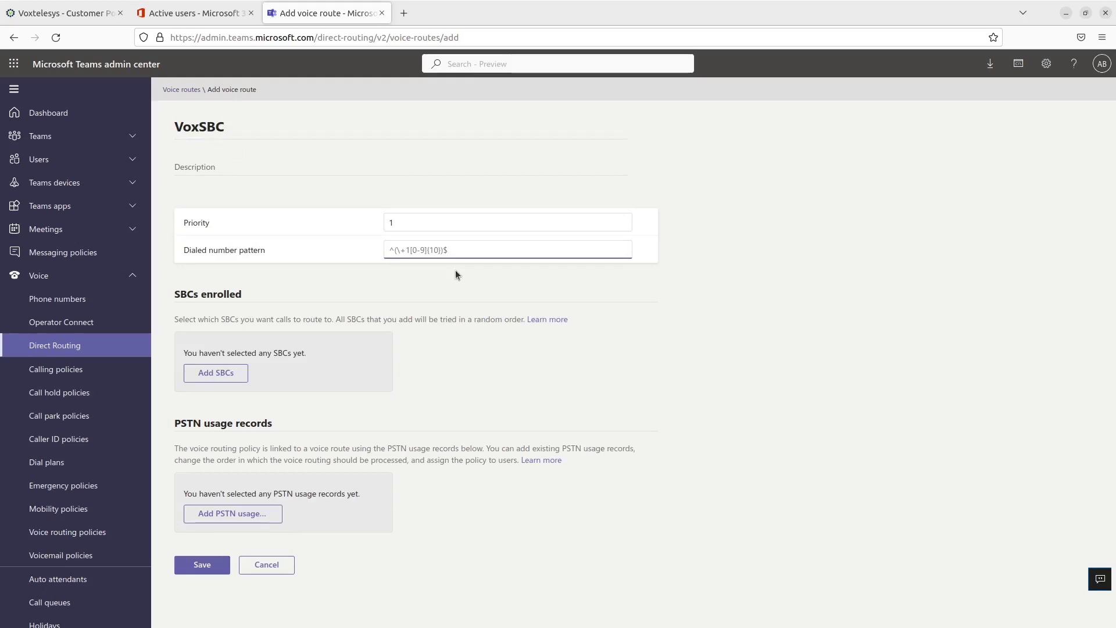
pyautogui.write('.*')
# Step: Enroll the third SBC and the VoxSBC PSTN usage record in the route, then save
pyautogui.click(233, 376)
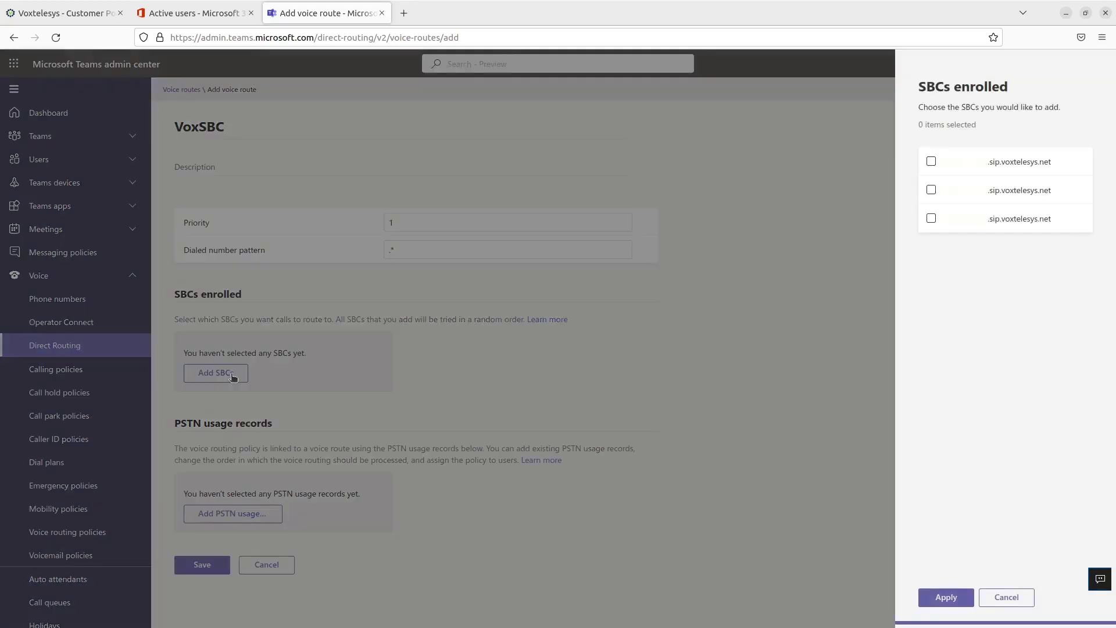
pyautogui.click(931, 218)
pyautogui.click(946, 596)
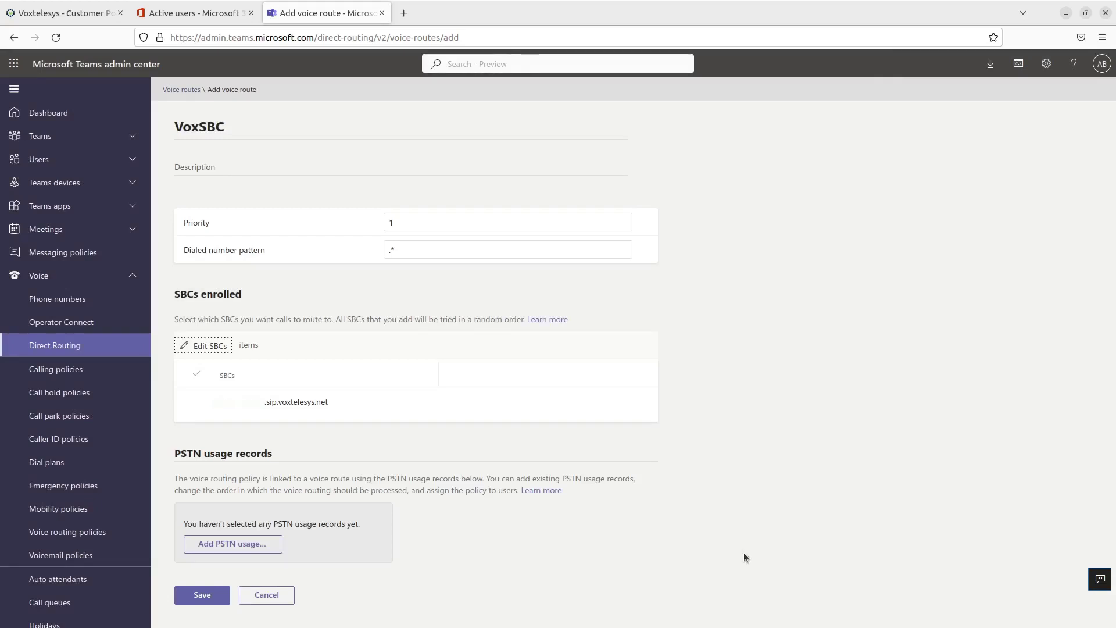
pyautogui.click(267, 542)
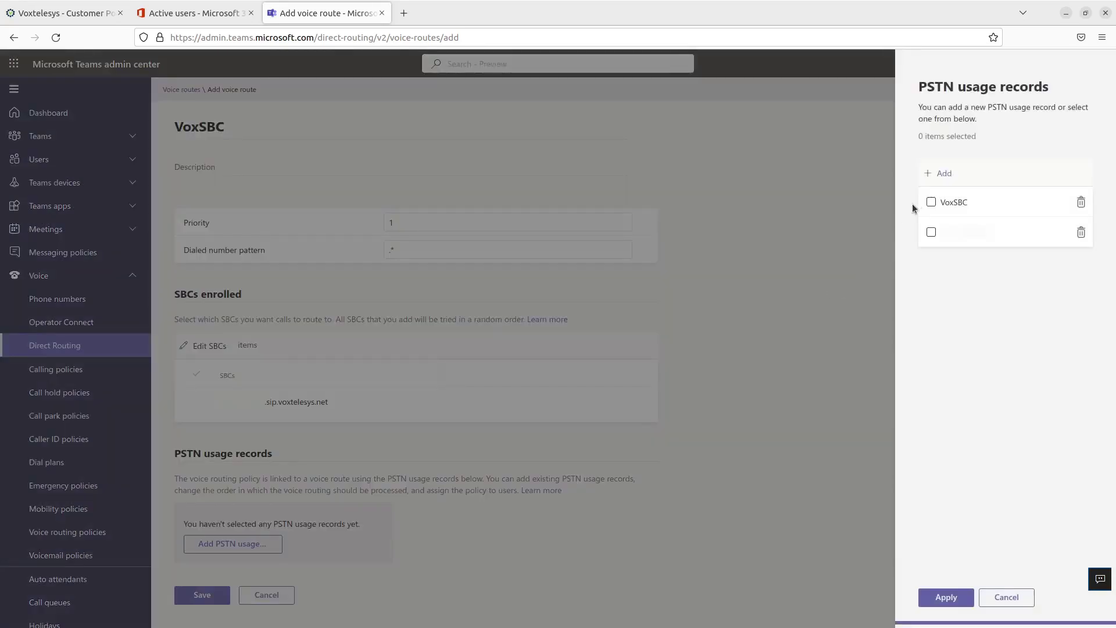
pyautogui.click(930, 202)
pyautogui.click(946, 597)
pyautogui.scroll(-1, 523, 555)
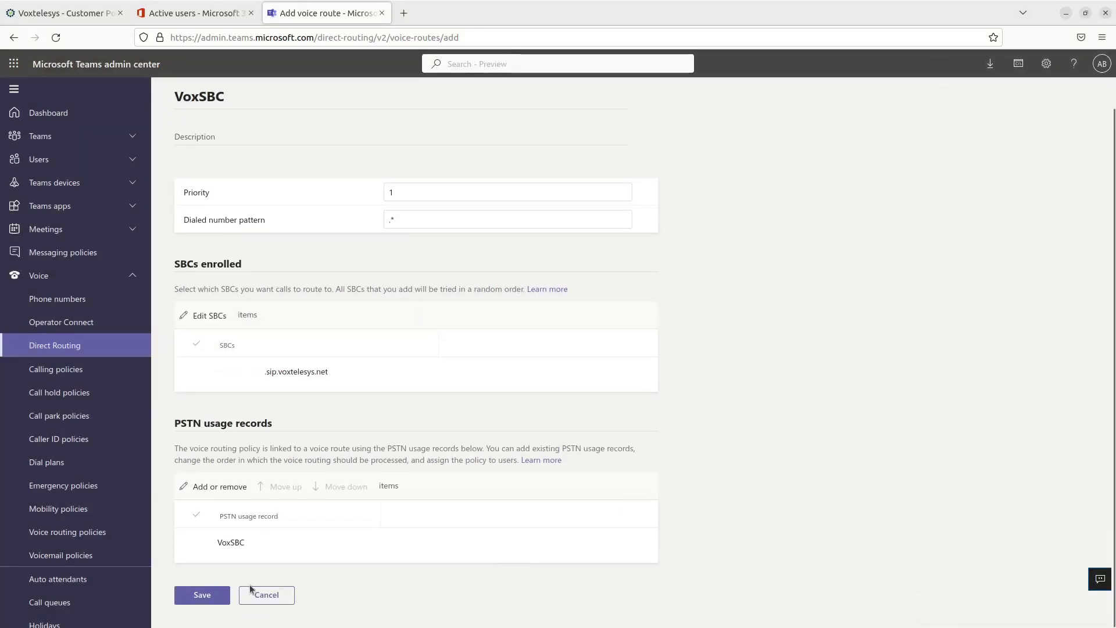
pyautogui.click(202, 594)
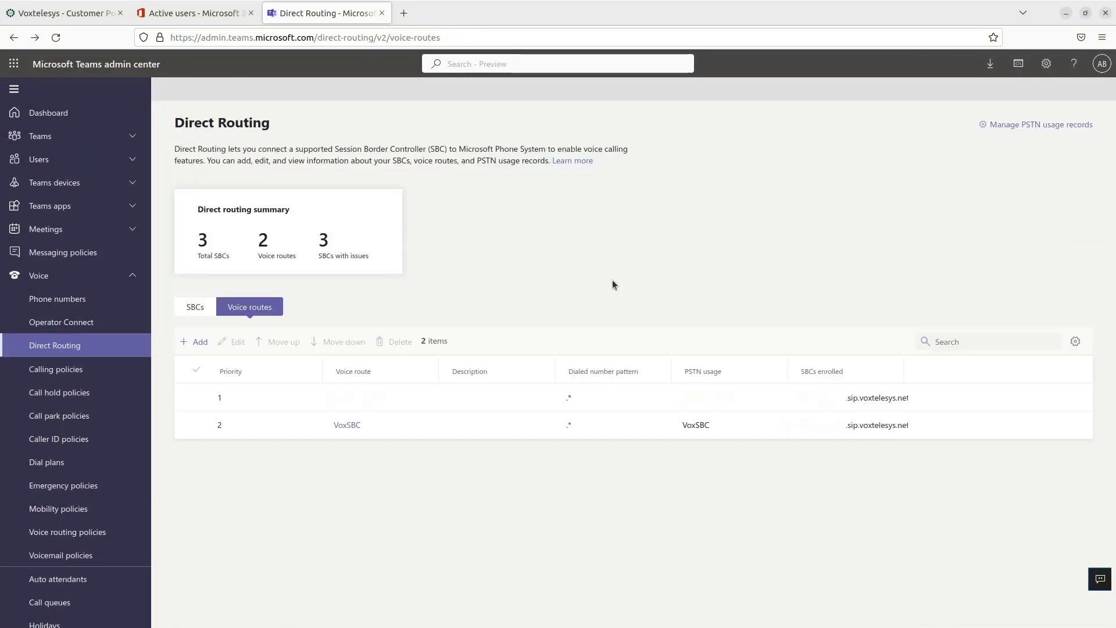
# Step: Save a VoxSBC voice routing policy with the VoxSBC PSTN usage record, then go to Dial plans
pyautogui.click(116, 530)
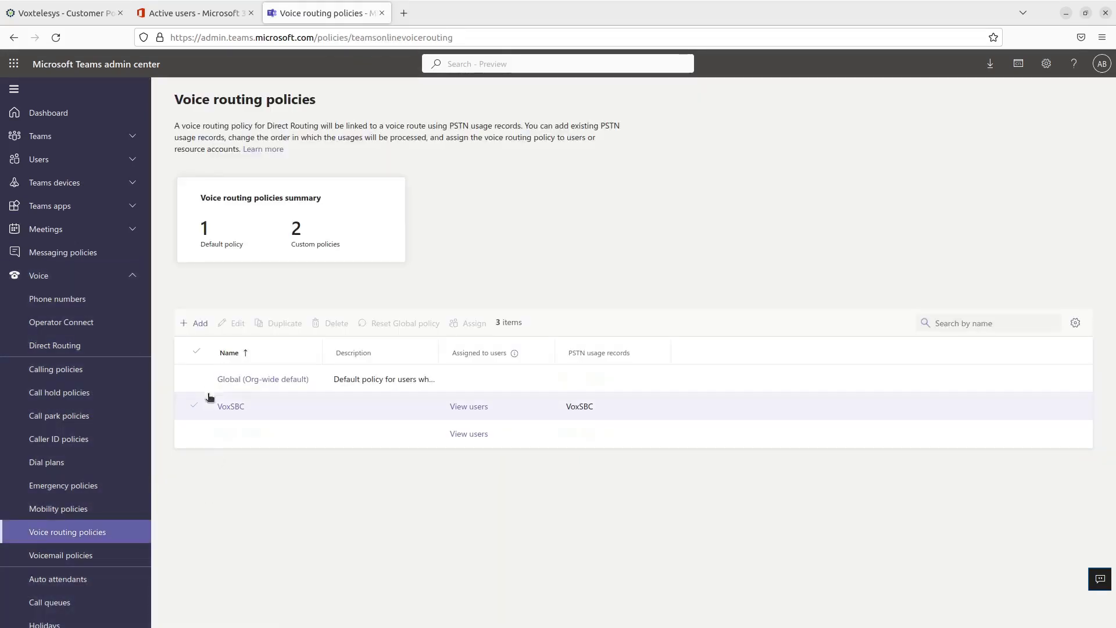
pyautogui.click(197, 323)
pyautogui.write('V')
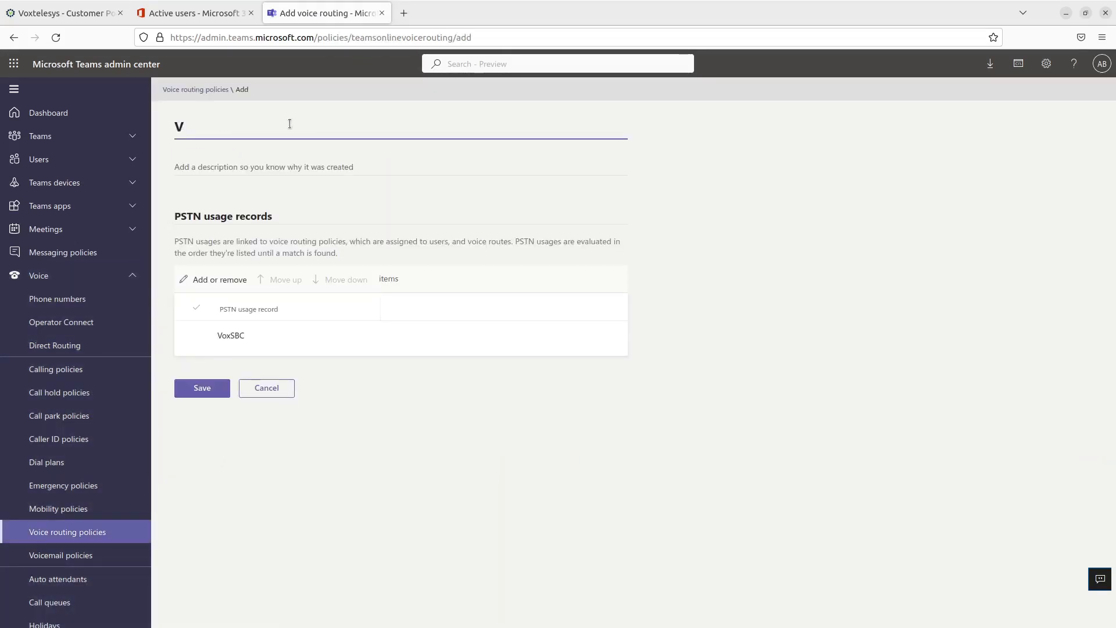
pyautogui.write('oxSBC')
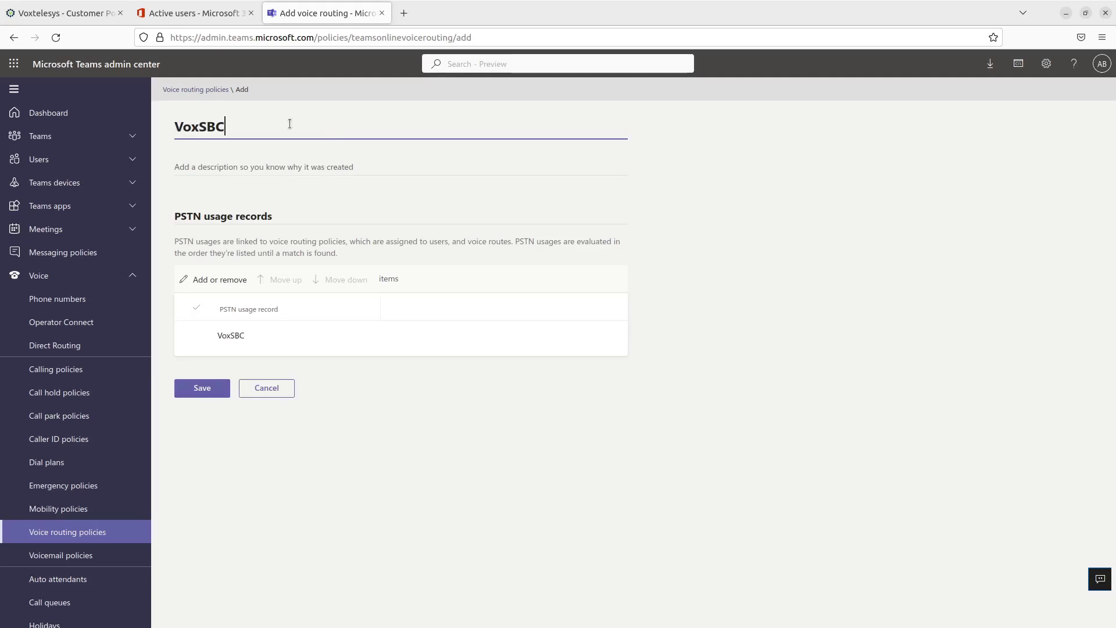
pyautogui.click(211, 280)
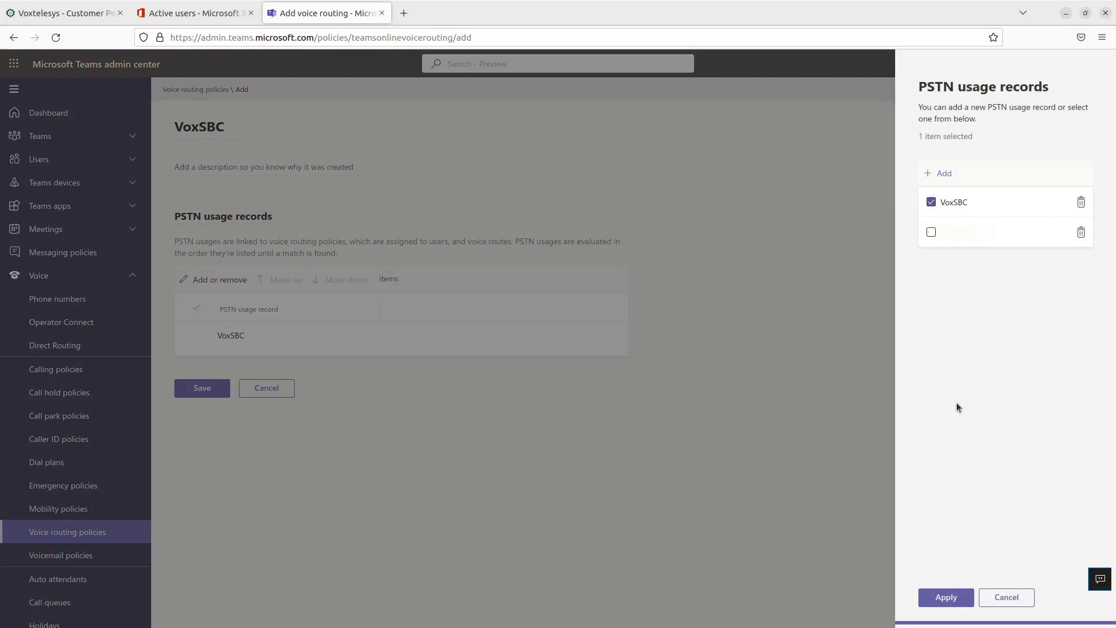
pyautogui.click(956, 596)
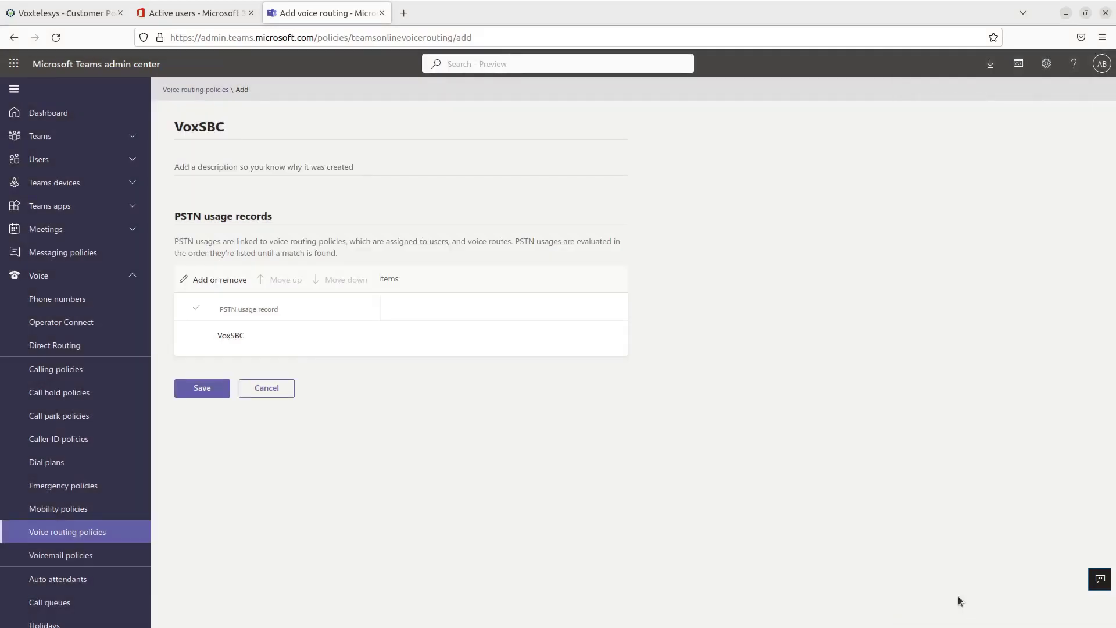
pyautogui.click(204, 390)
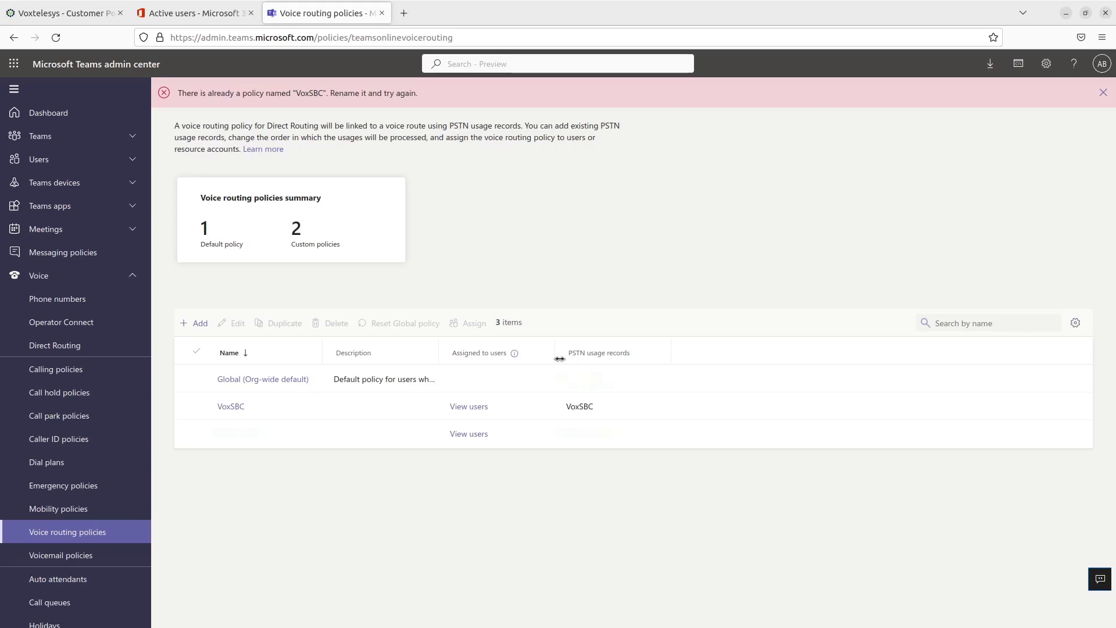
pyautogui.click(79, 468)
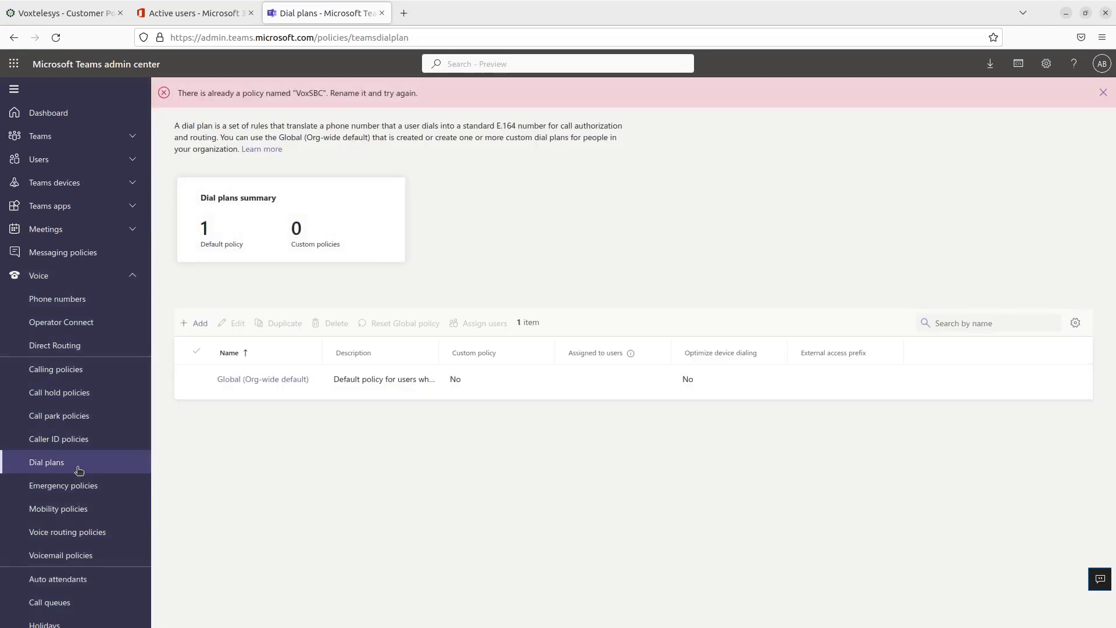
# Step: Add a Global dial plan rule 'Domestic PSTN' described 'PSTN access to NANP numbers'
pyautogui.click(188, 388)
pyautogui.click(219, 379)
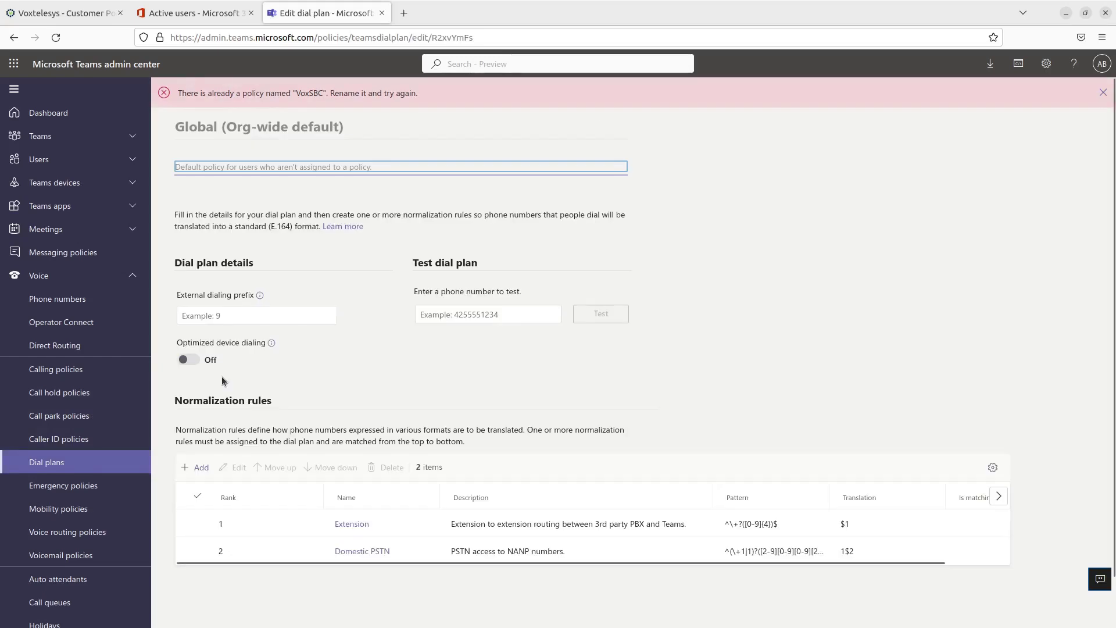
pyautogui.click(196, 468)
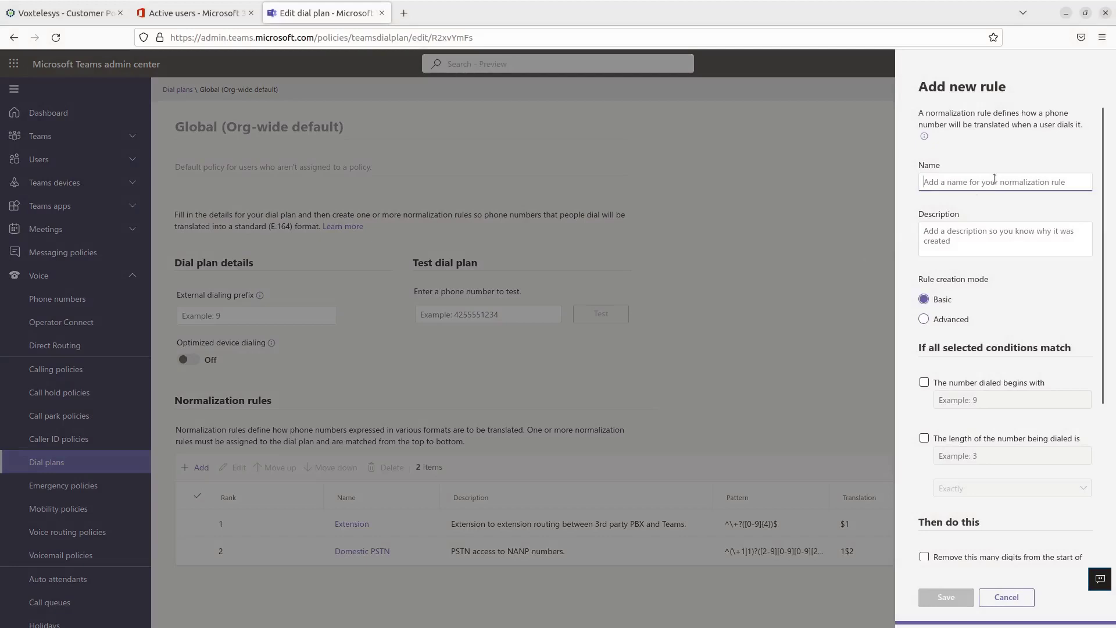
pyautogui.write('Domestic PSTN')
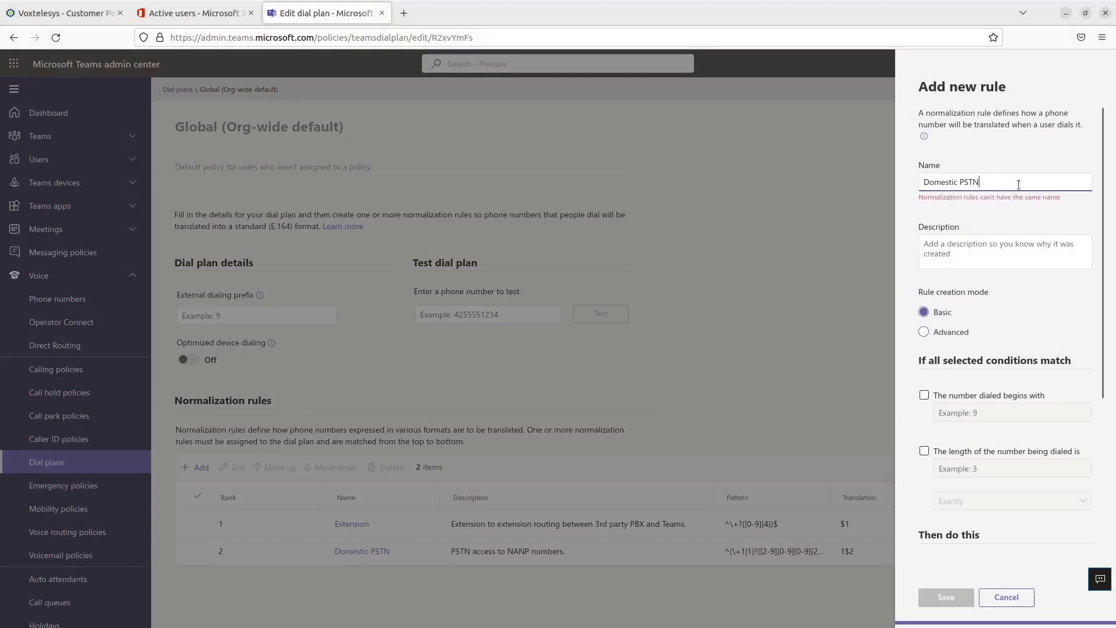
pyautogui.press('Tab')
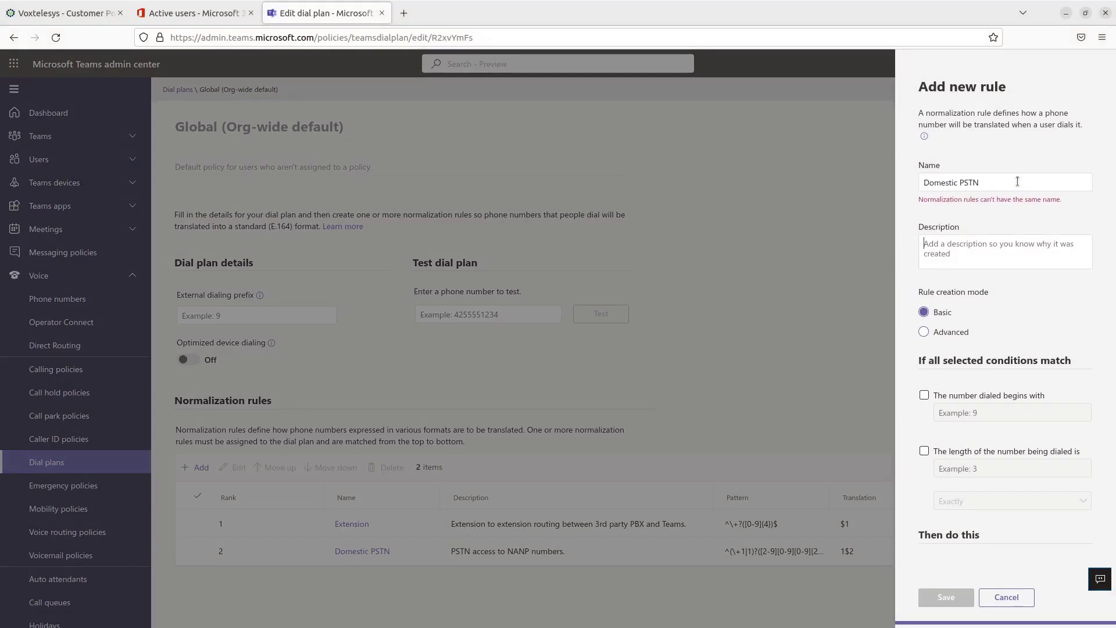
pyautogui.write('PSTN')
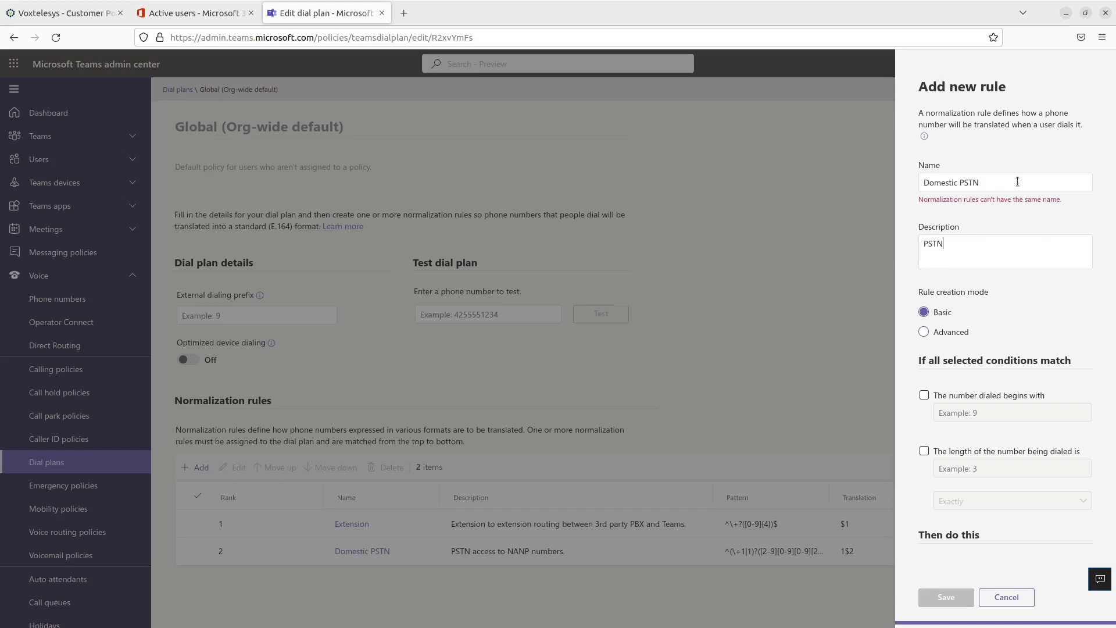
pyautogui.write(' access to NANP numbers')
# Step: Give the rule the pasted NANP regex with translation 1$2, save it, and begin another rule
pyautogui.click(923, 333)
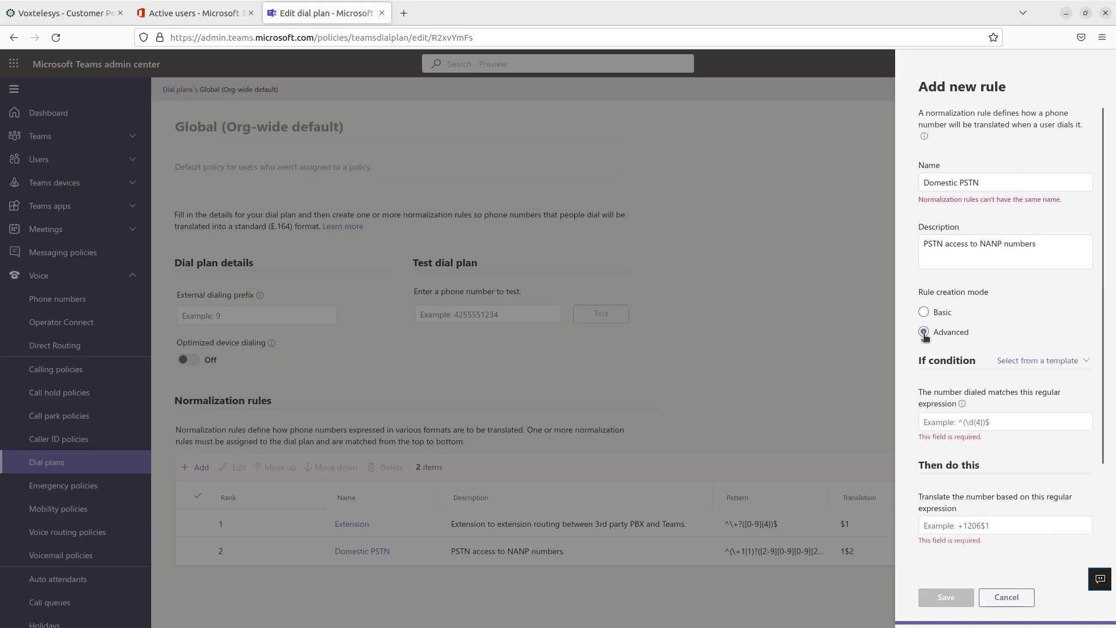
pyautogui.click(977, 423)
pyautogui.rightClick(977, 423)
pyautogui.click(991, 496)
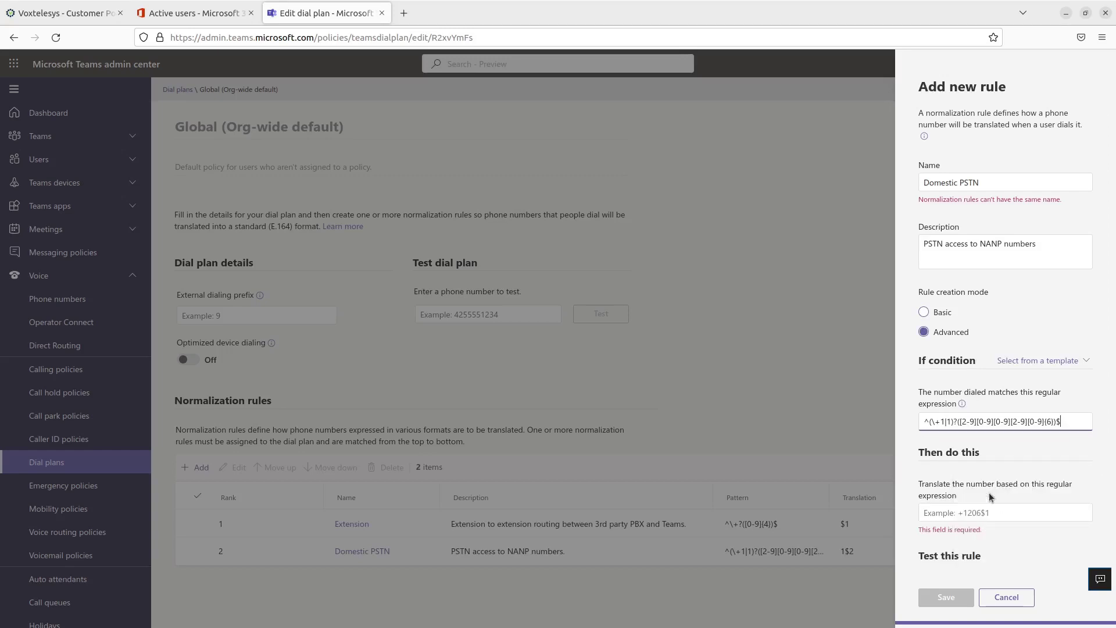
pyautogui.click(990, 511)
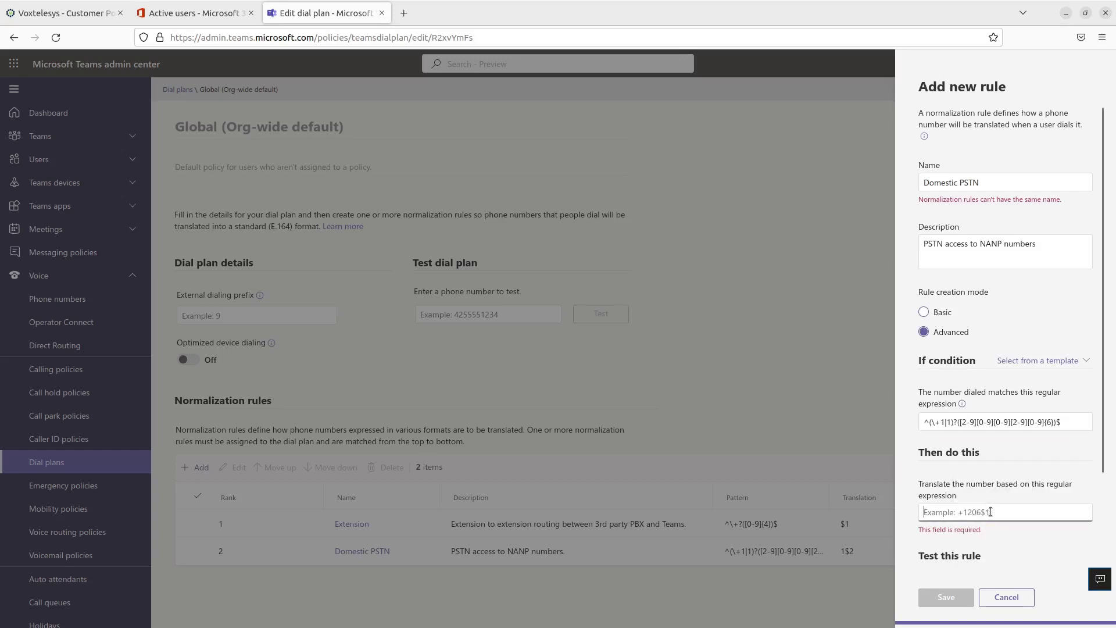
pyautogui.write('1$2')
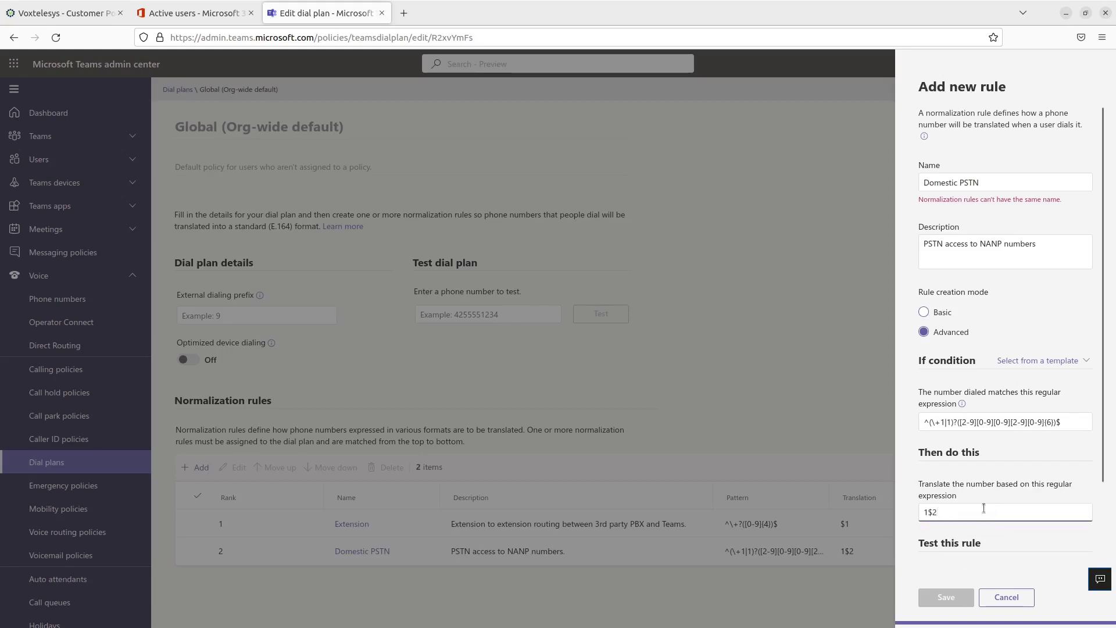
pyautogui.scroll(-1, 987, 523)
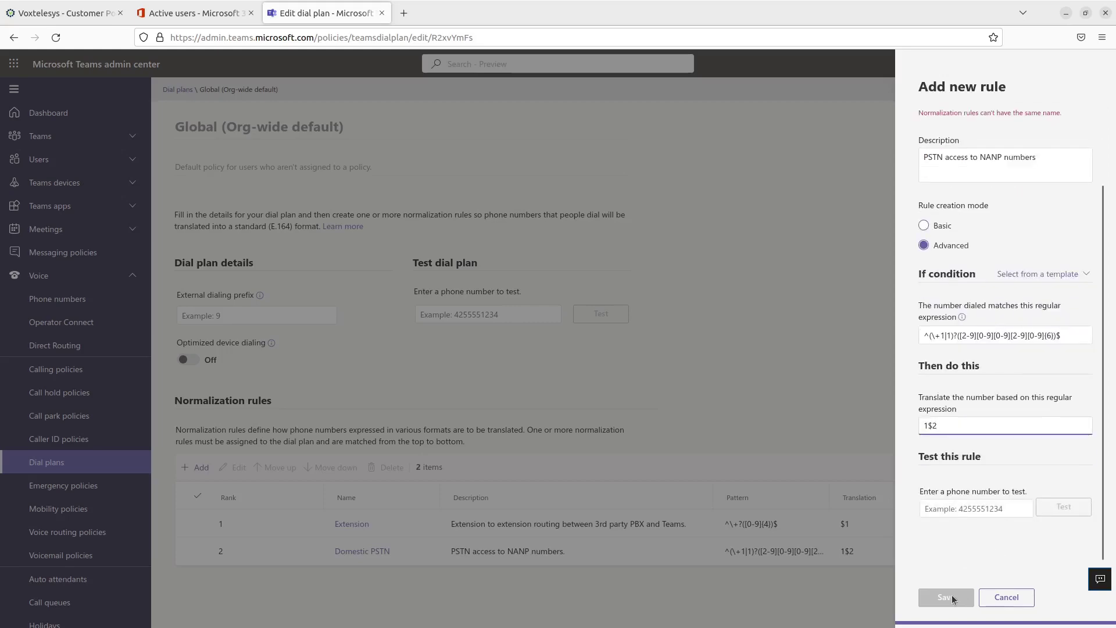
pyautogui.click(945, 596)
pyautogui.click(195, 467)
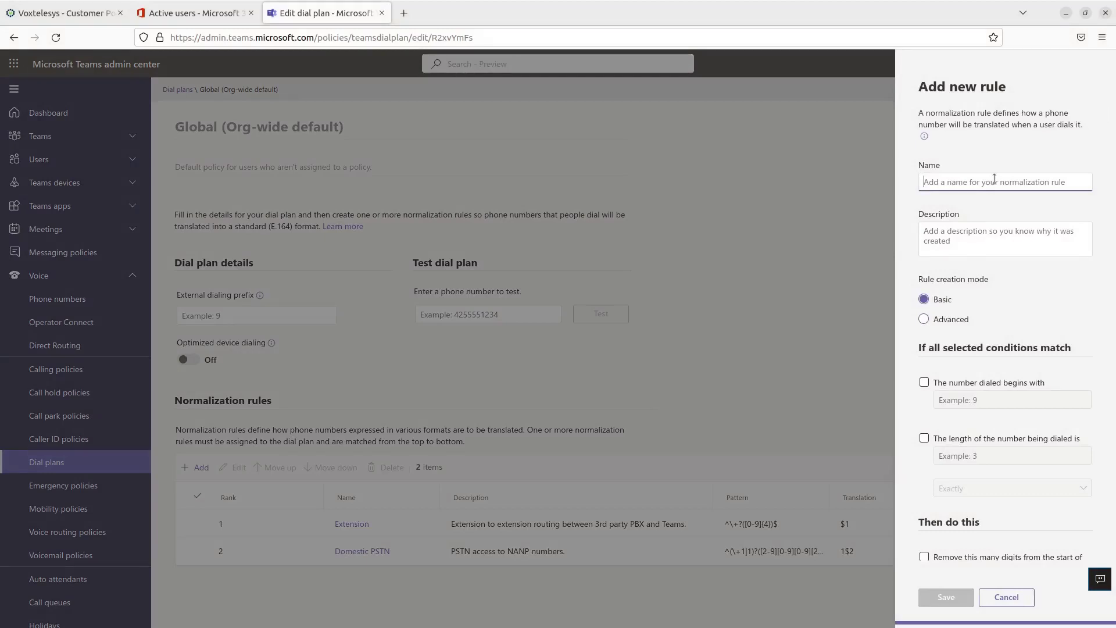
# Step: Name the rule Extension, describe it as 'Extension to extension routing between 3rd party PBX and Teams', and switch to Advanced
pyautogui.write('Extensi')
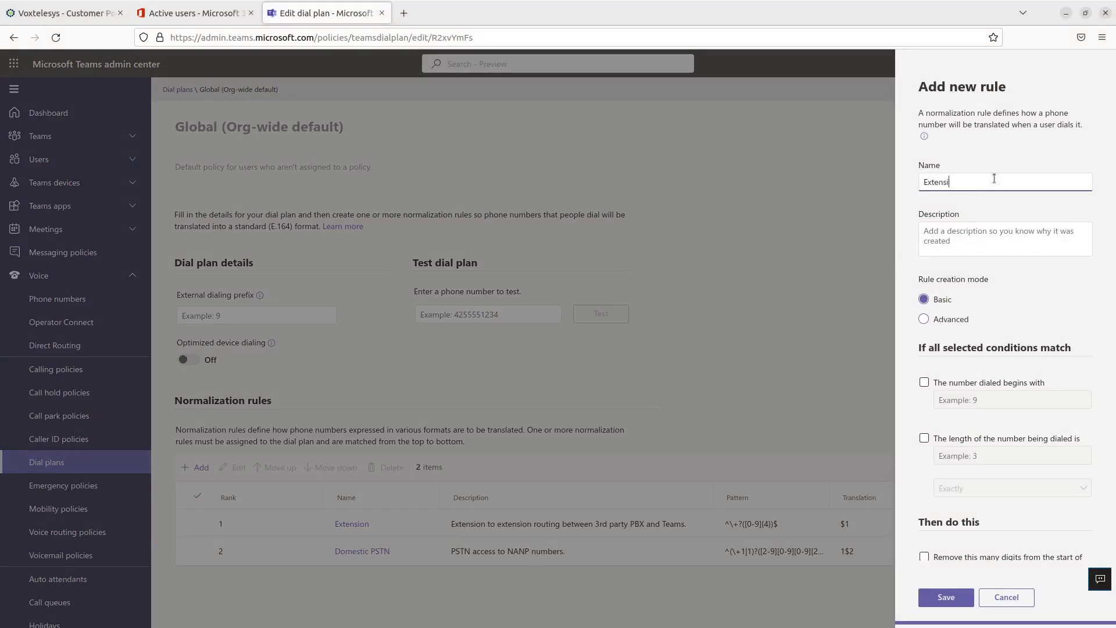
pyautogui.write('on')
pyautogui.press('Tab')
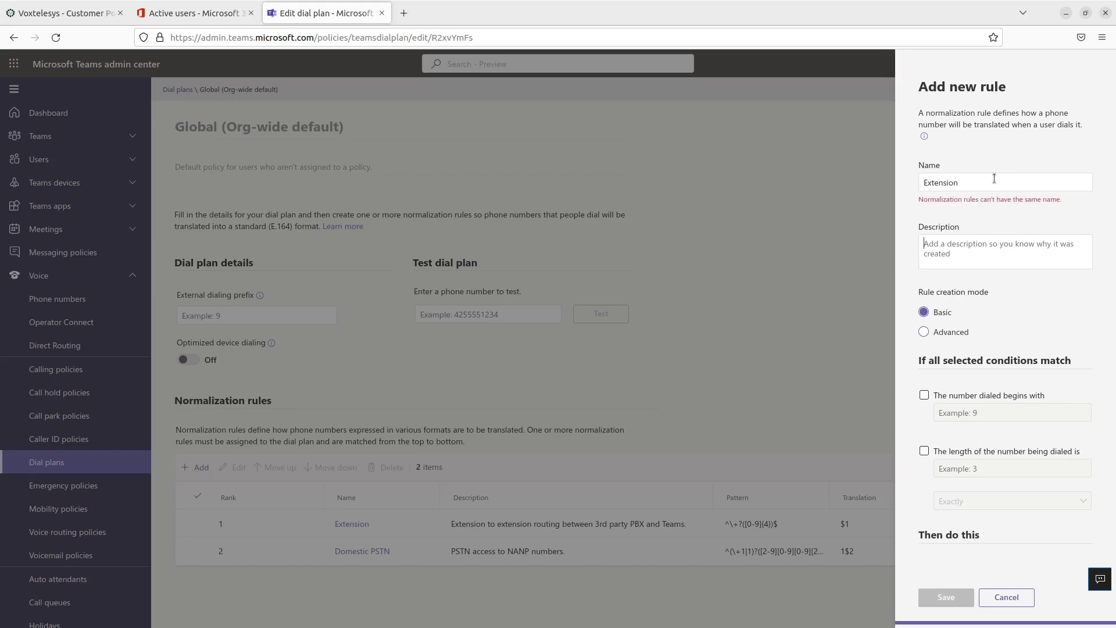
pyautogui.write('Extension to ')
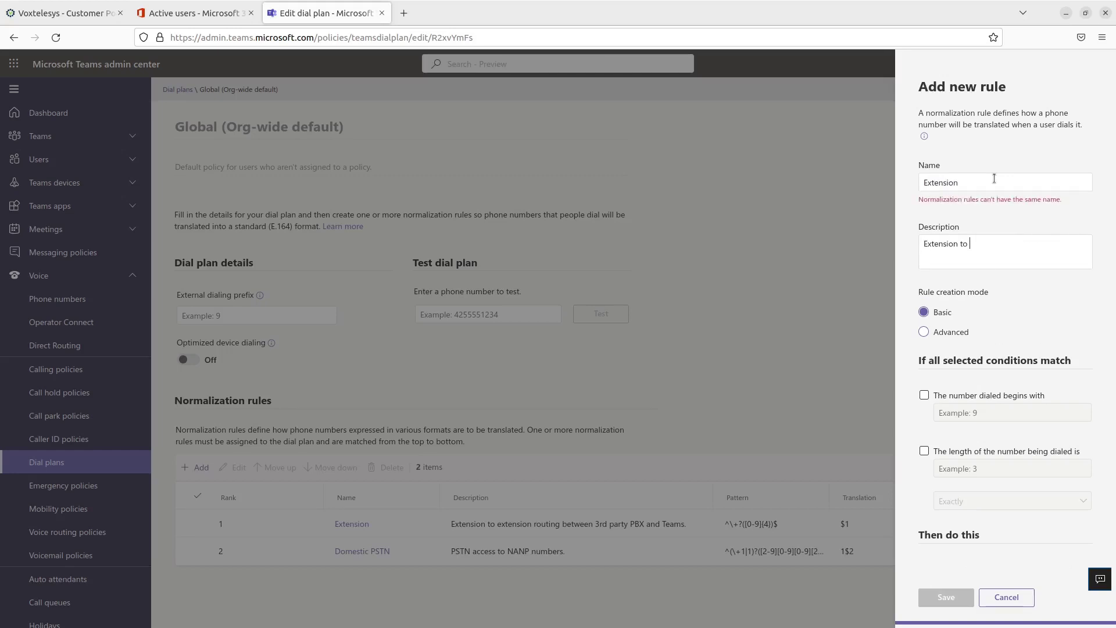
pyautogui.write('extension routing between 3rd party PBX and Teams.')
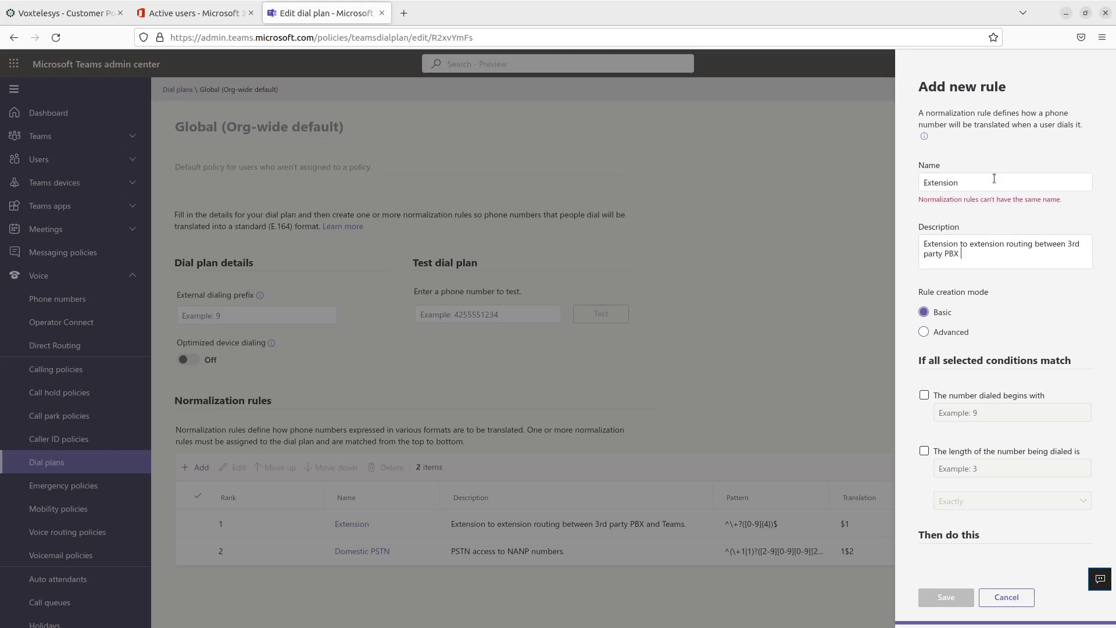
pyautogui.click(924, 332)
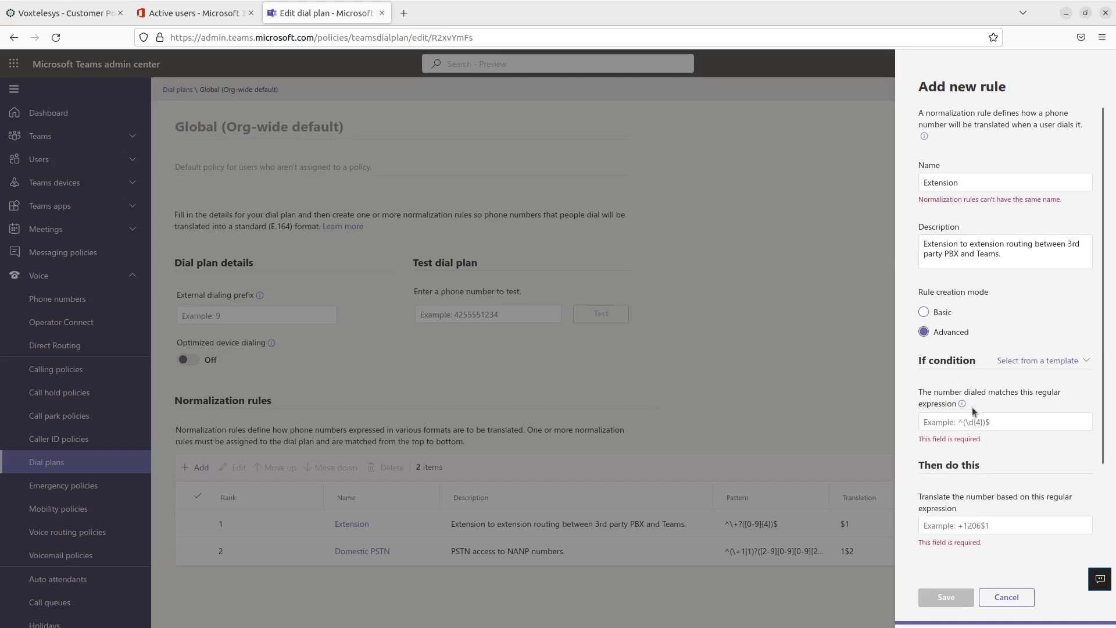
# Step: Enter the pattern ^\+?([0-9]{4})$ to match four-digit extensions
pyautogui.click(981, 419)
pyautogui.write('^\\+?([0-9]{4})$')
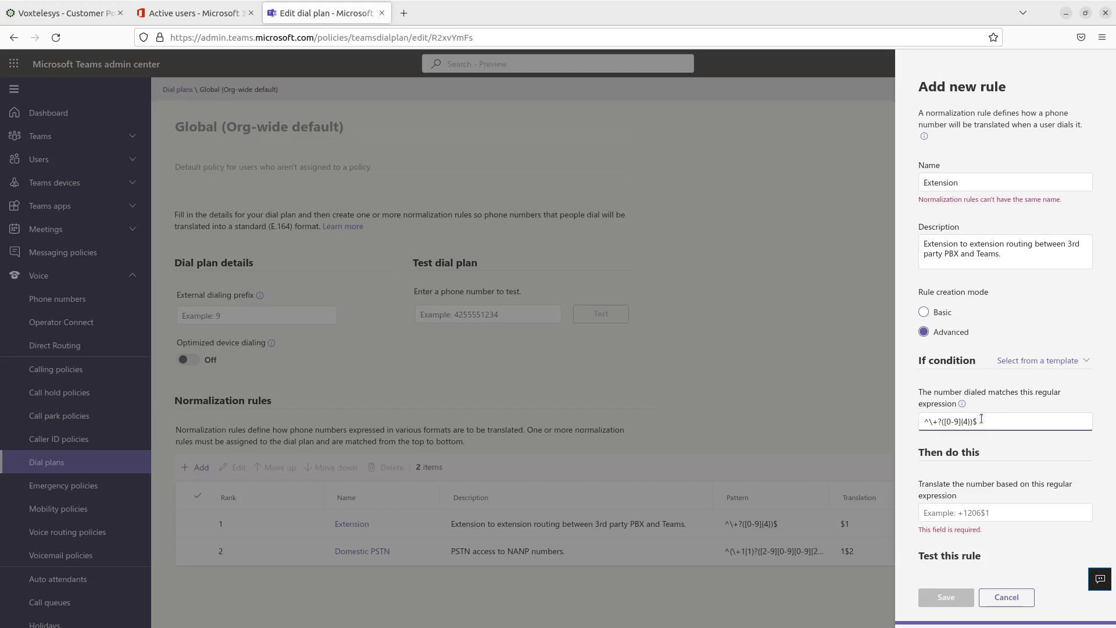
pyautogui.scroll(-2, 1012, 416)
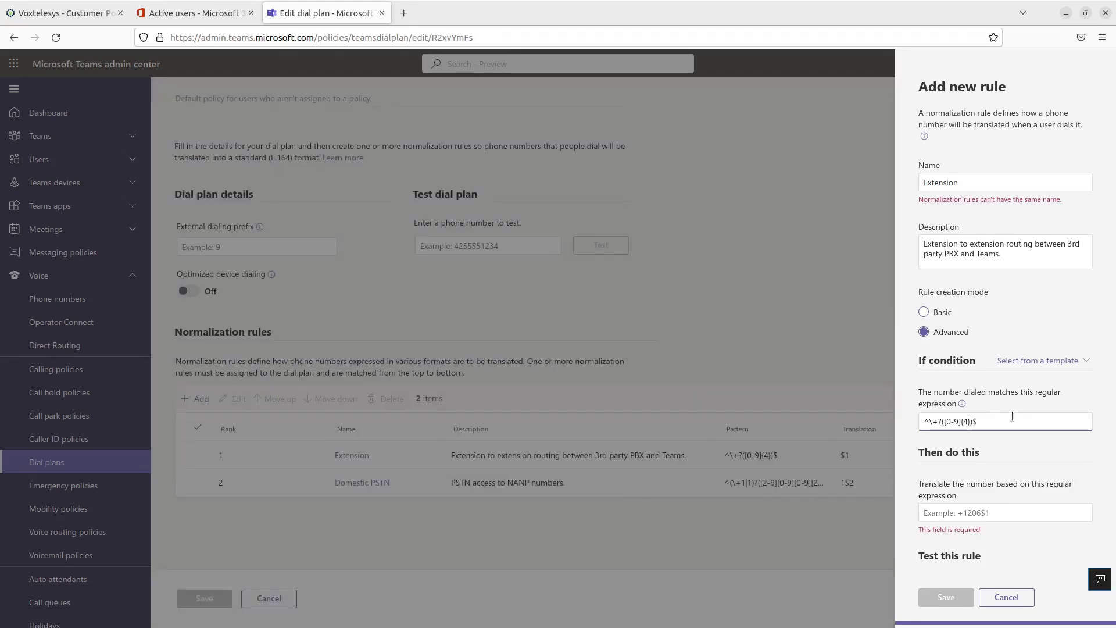
pyautogui.press('BackSpace')
pyautogui.write('3')
pyautogui.press('BackSpace')
pyautogui.write('4')
# Step: Set the translation to $1 and save the Extension rule
pyautogui.click(984, 513)
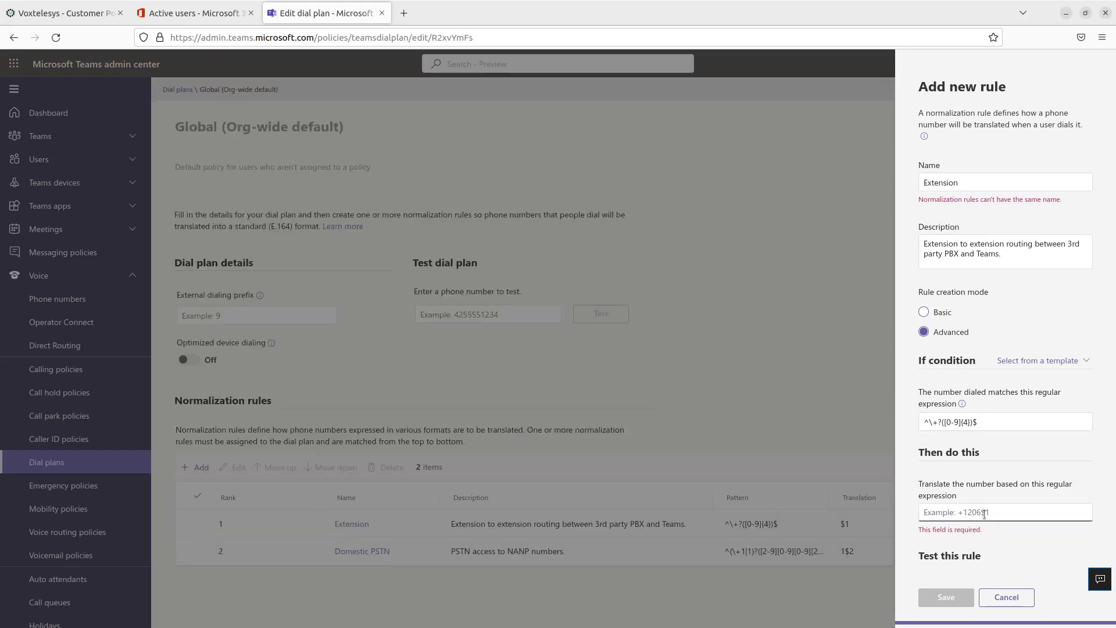
pyautogui.write('$1')
pyautogui.click(1003, 562)
pyautogui.scroll(-3, 1003, 561)
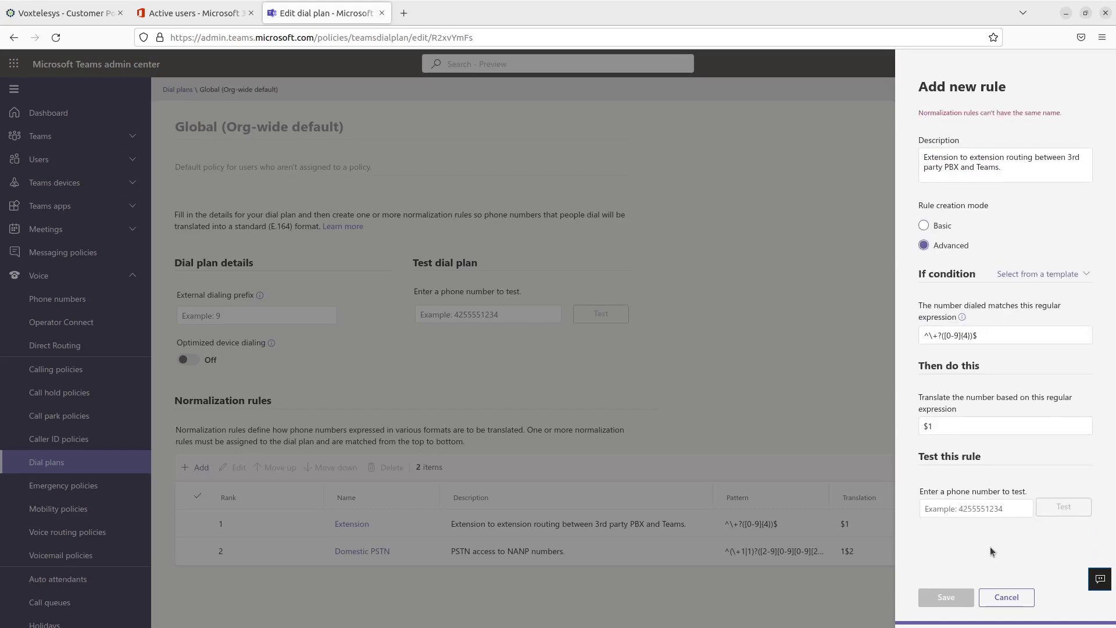
pyautogui.click(946, 597)
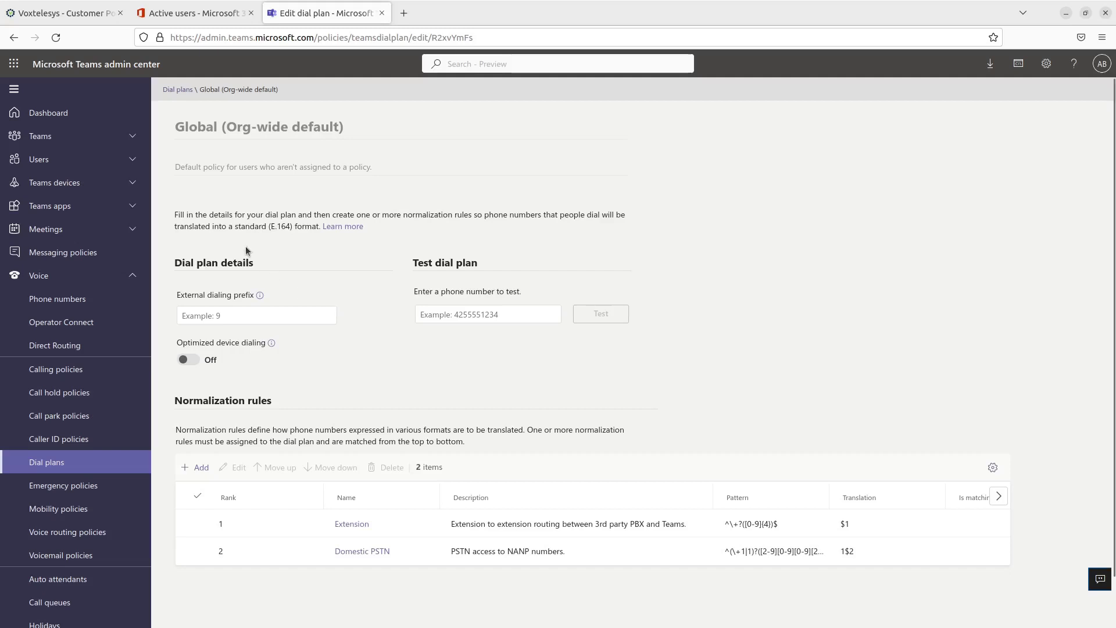
pyautogui.click(122, 163)
# Step: Open the VoxSBC user's policies from Manage users for editing
pyautogui.click(108, 183)
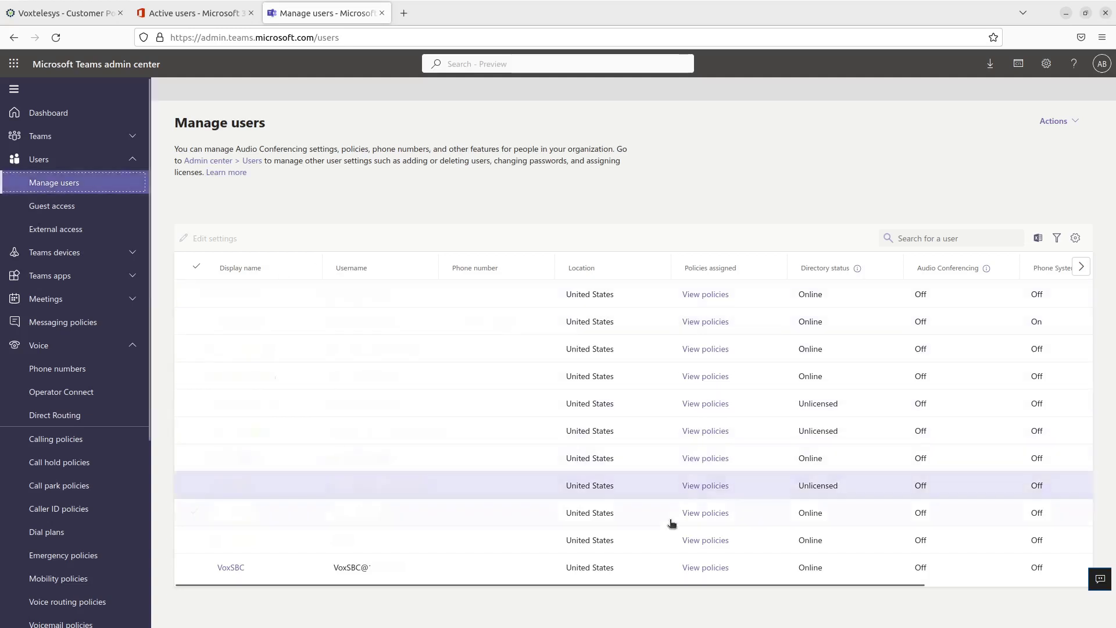
pyautogui.click(703, 572)
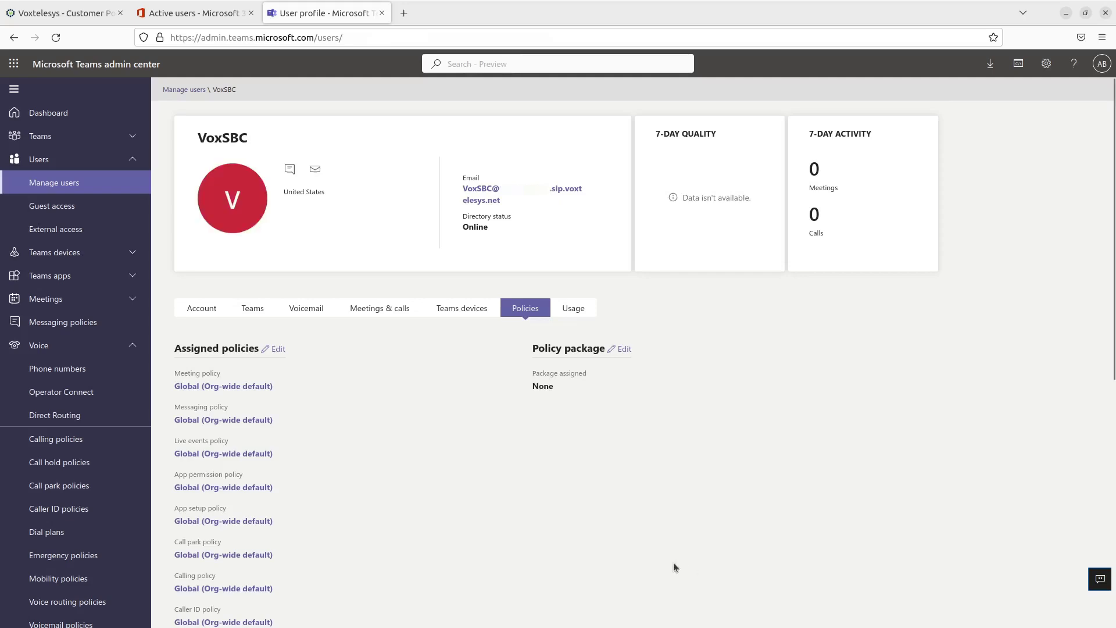
pyautogui.click(275, 356)
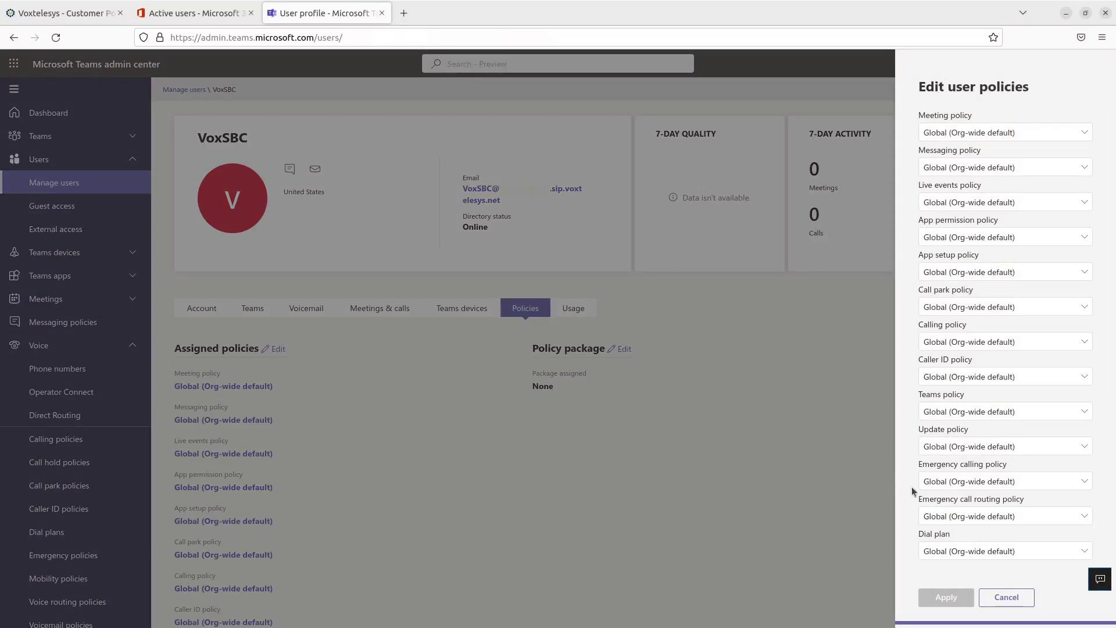
# Step: Keep the Global dial plan, set voice routing policy to VoxSBC, then apply and confirm
pyautogui.scroll(-2, 1082, 526)
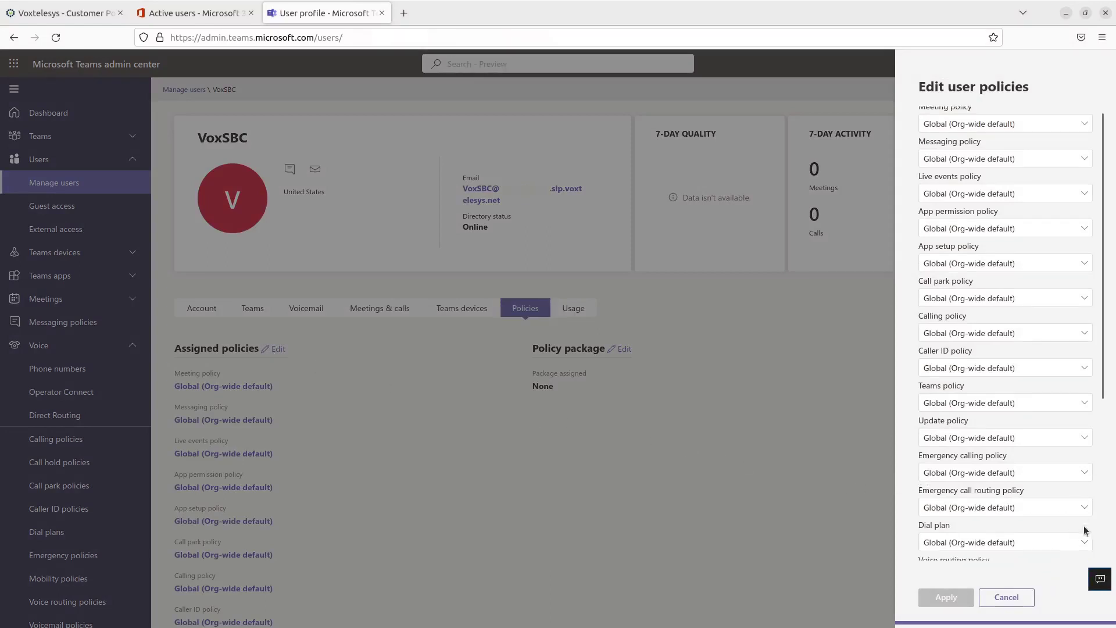
pyautogui.click(1062, 484)
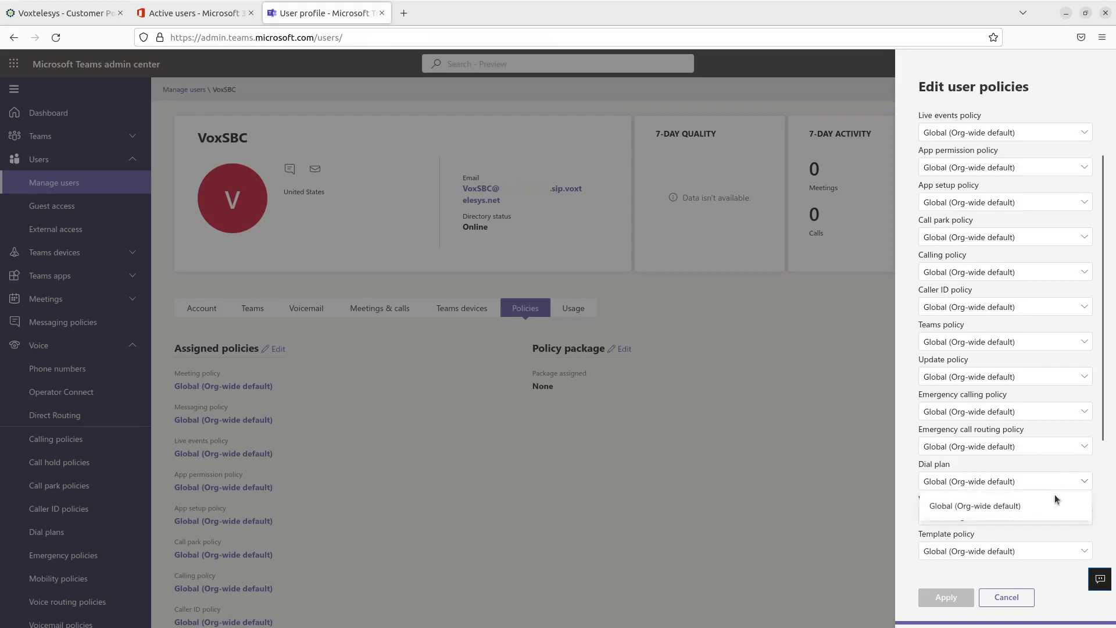
pyautogui.click(1053, 504)
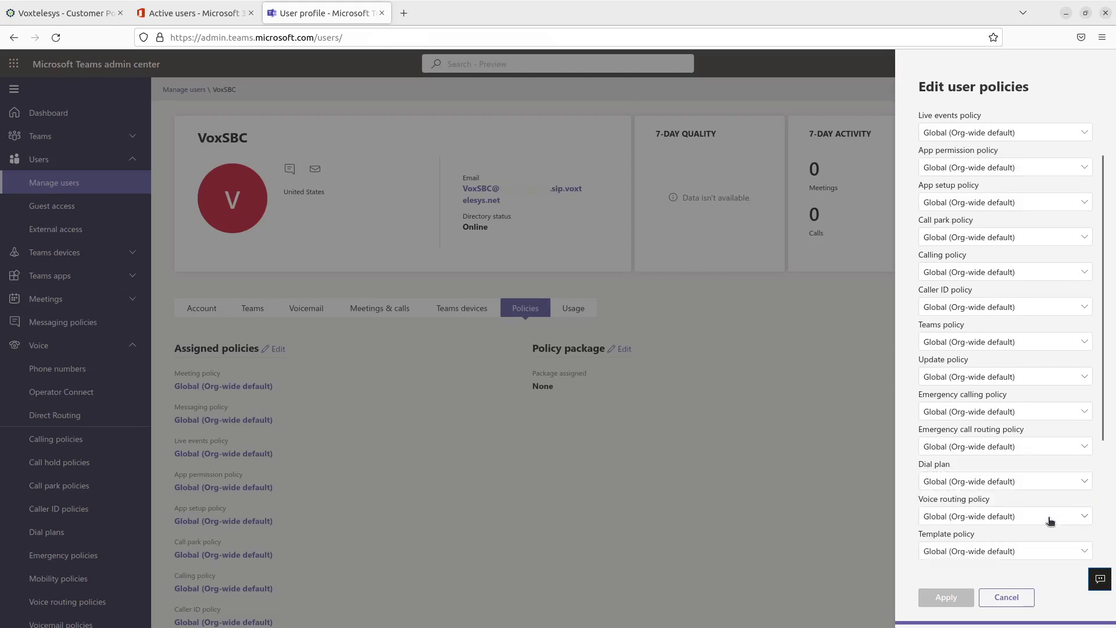
pyautogui.click(1049, 521)
pyautogui.click(1046, 577)
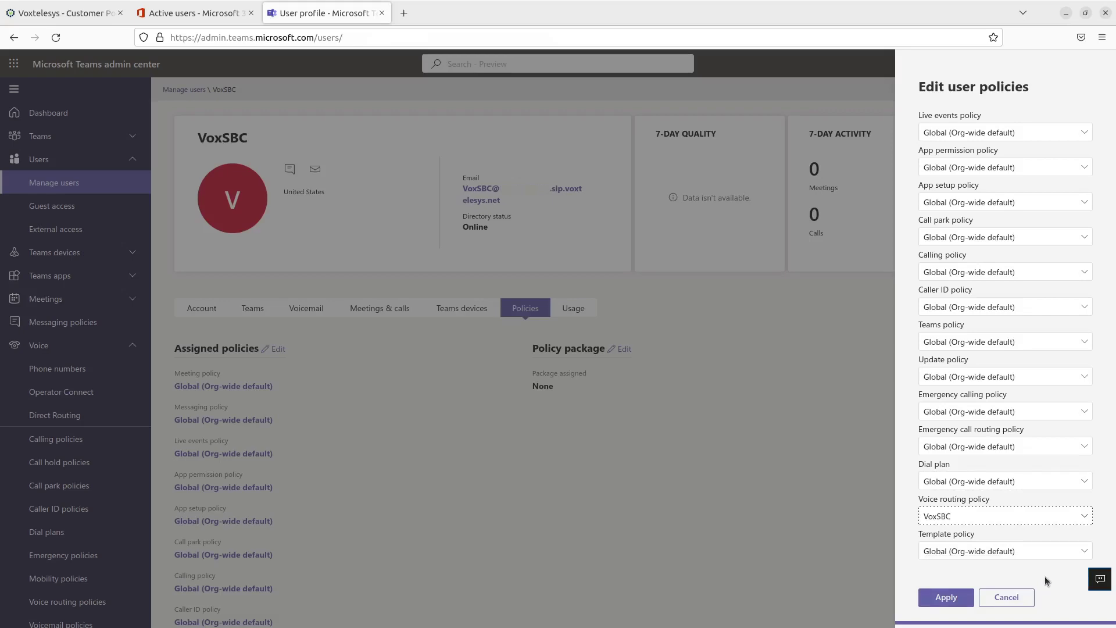
pyautogui.click(959, 597)
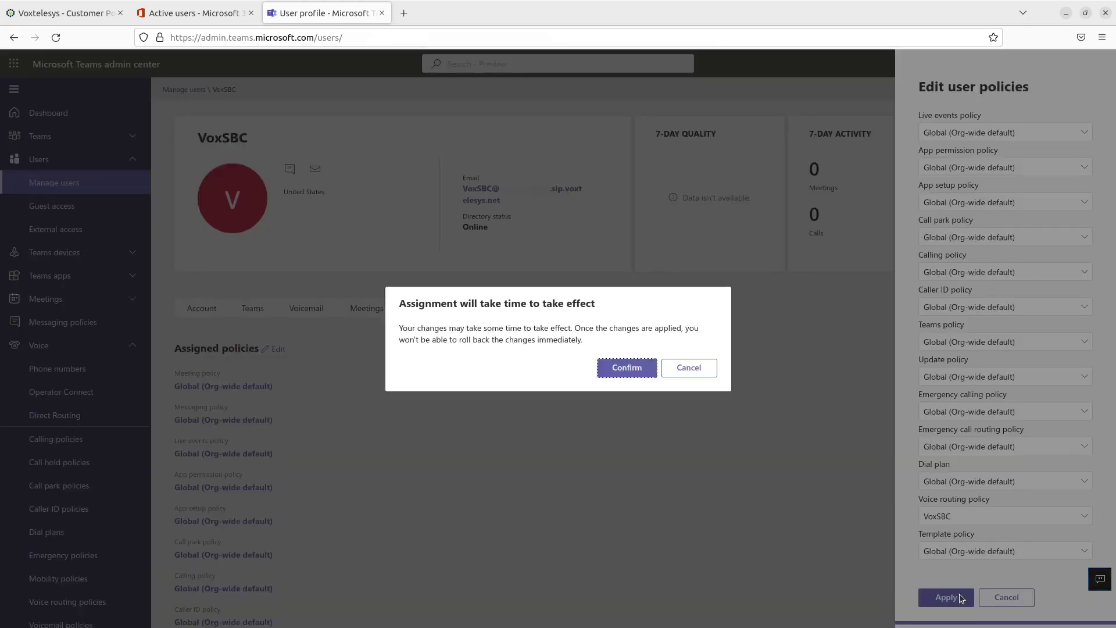
pyautogui.click(632, 373)
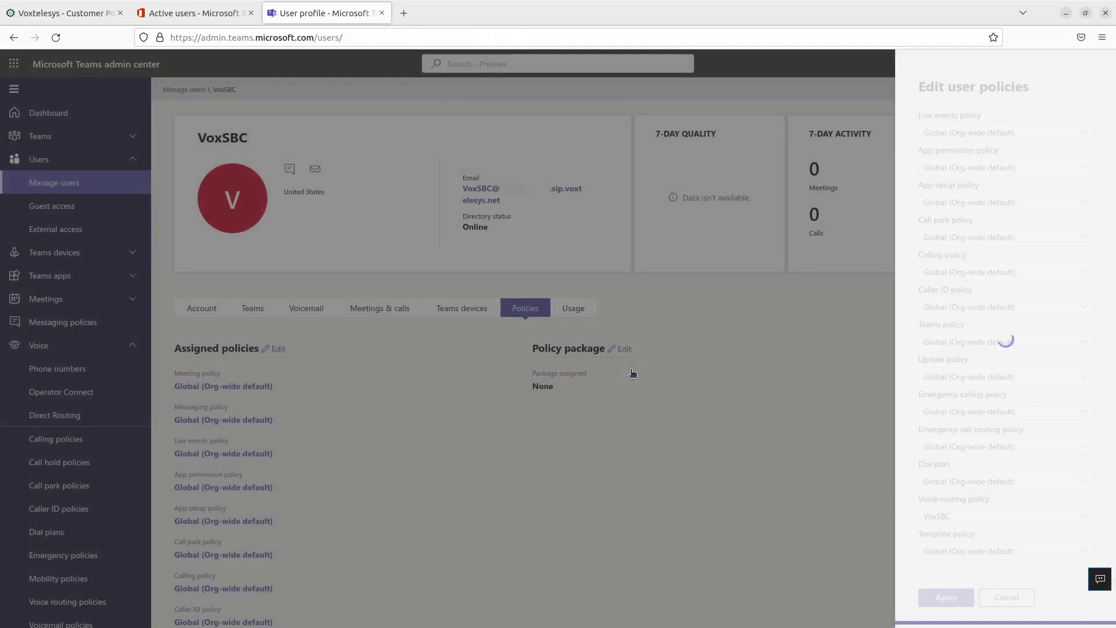